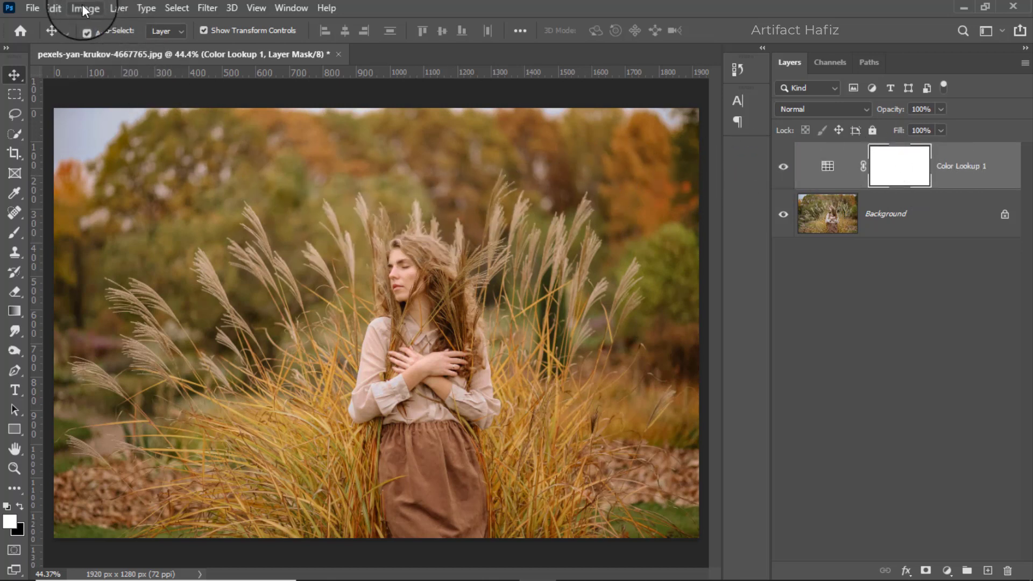
- Invert the Color Lookup 1 layer mask to black
{"action": "left_click", "coordinate": [891, 162]}
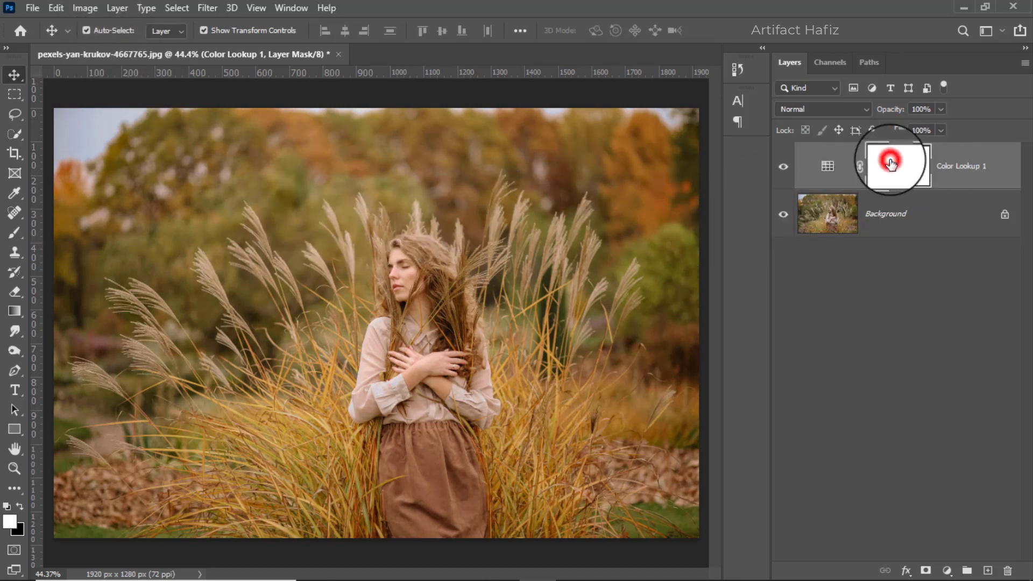
{"action": "left_click", "coordinate": [90, 10]}
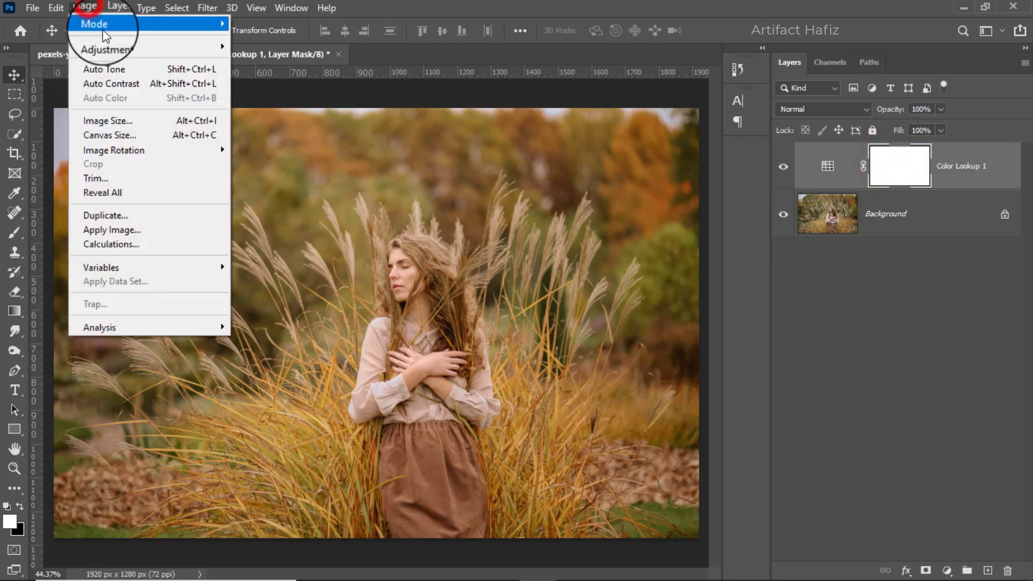
{"action": "mouse_move", "coordinate": [223, 47]}
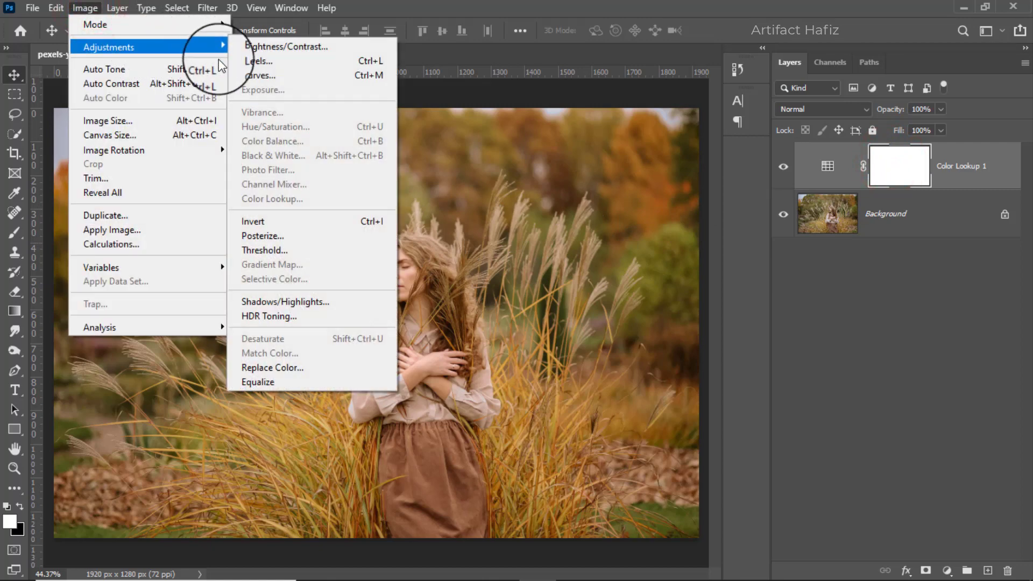
{"action": "left_click", "coordinate": [253, 220]}
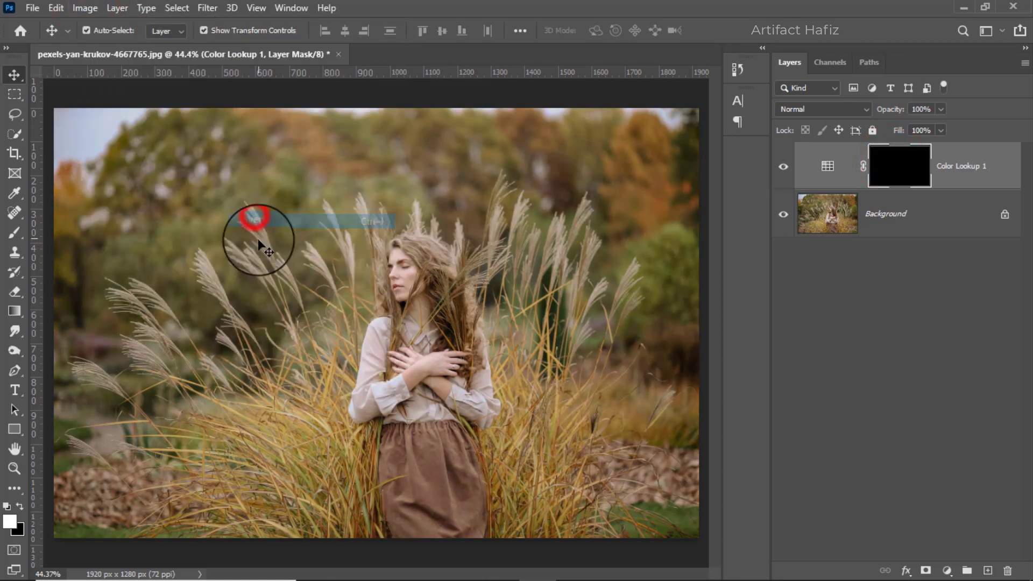
- Set up a Soft Round brush at 100% opacity and 100% flow with white as the foreground color
{"action": "left_click", "coordinate": [15, 233]}
{"action": "left_click", "coordinate": [109, 30]}
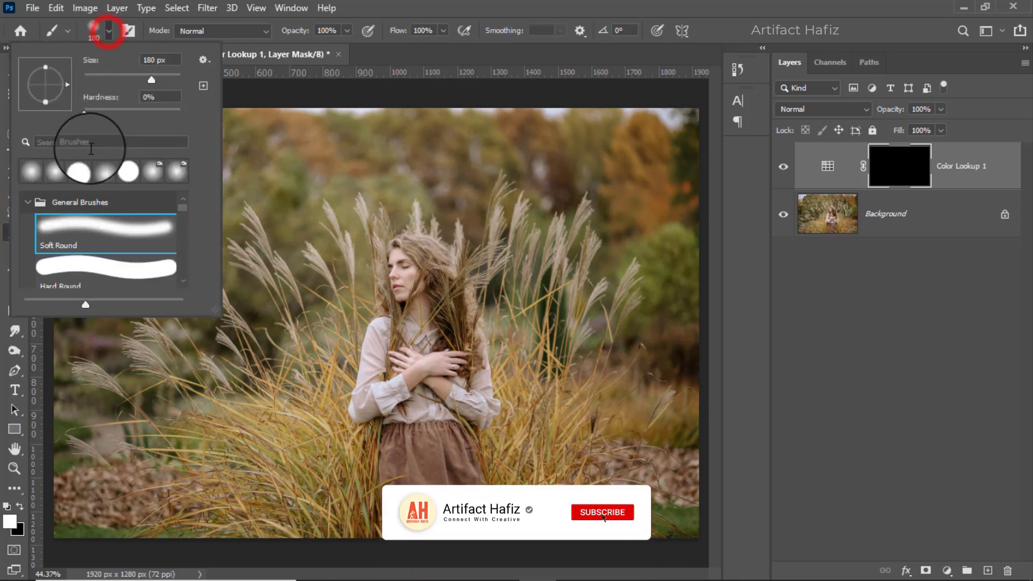
{"action": "left_click", "coordinate": [72, 231]}
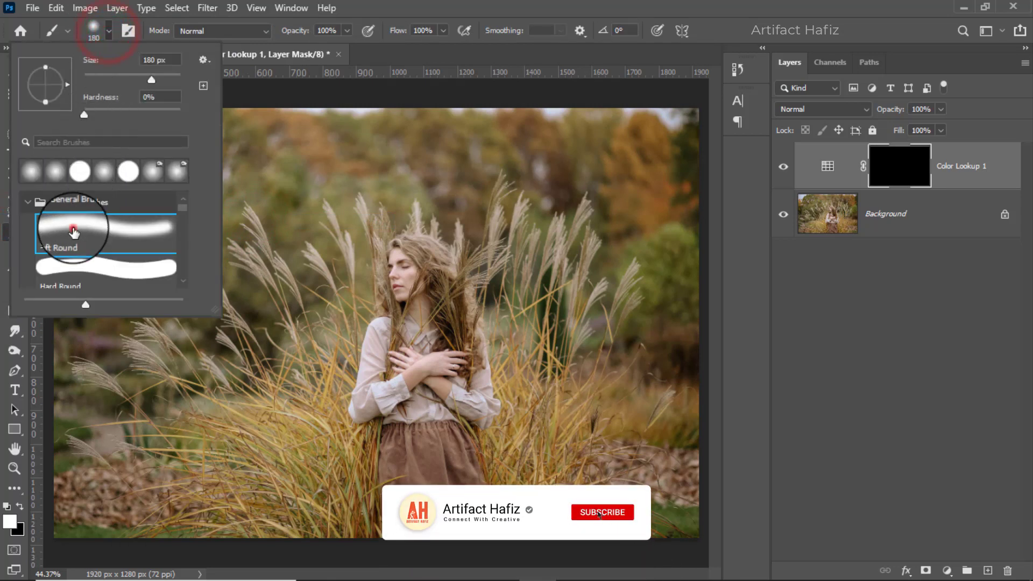
{"action": "left_click", "coordinate": [345, 31]}
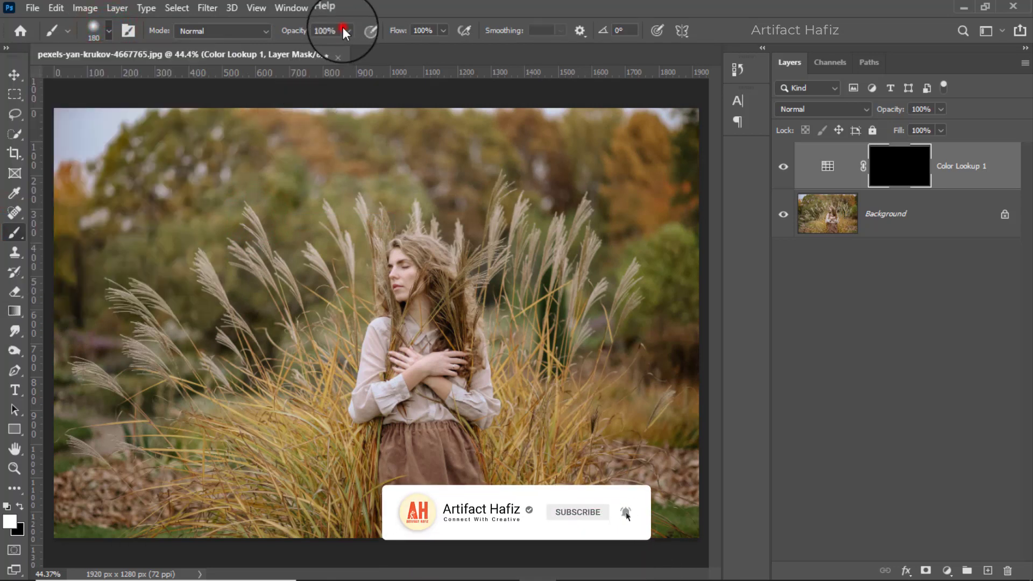
{"action": "left_click", "coordinate": [445, 31]}
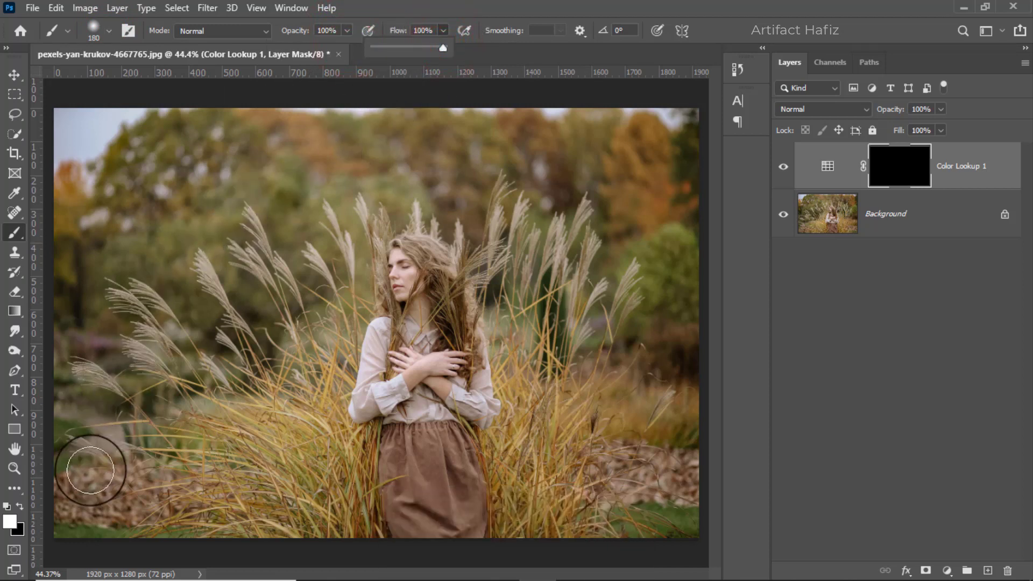
{"action": "left_click", "coordinate": [19, 504]}
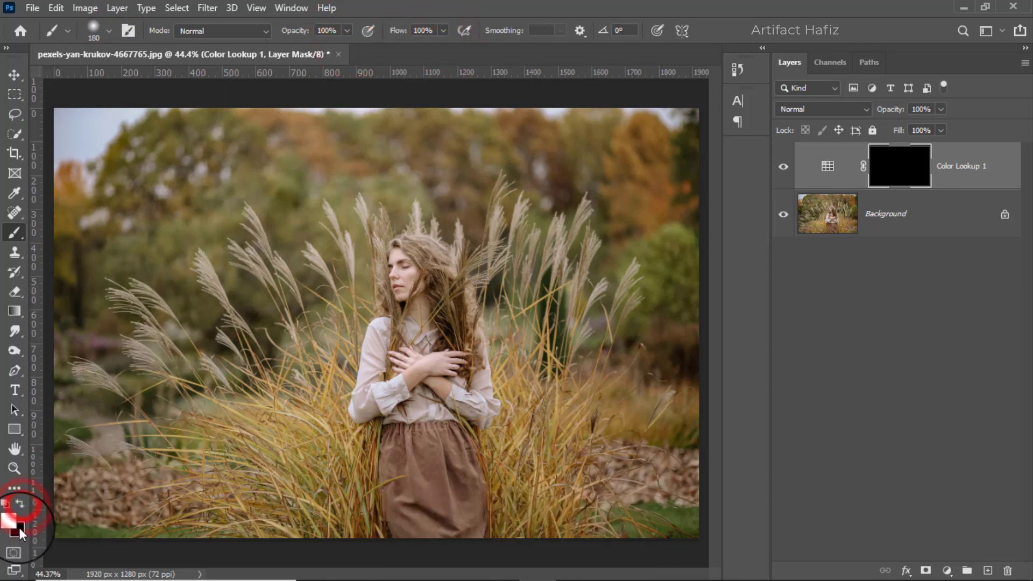
- Paint white over the woman's face and hands on the Color Lookup 1 mask to reveal the color grade there
{"action": "left_click", "coordinate": [405, 266]}
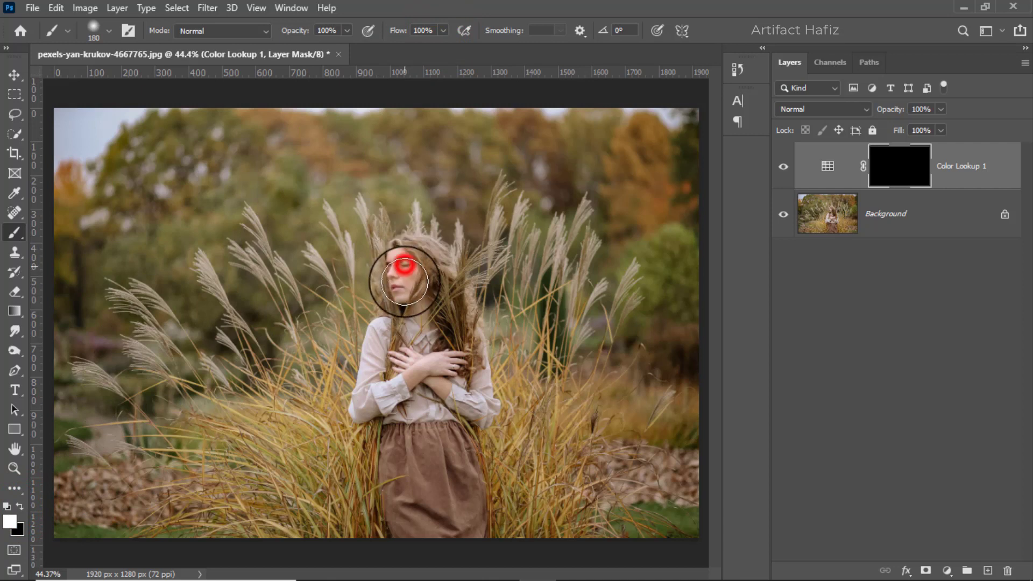
{"action": "left_click_drag", "start_coordinate": [405, 265], "coordinate": [404, 288]}
{"action": "left_click", "coordinate": [410, 288]}
{"action": "left_click", "coordinate": [412, 367]}
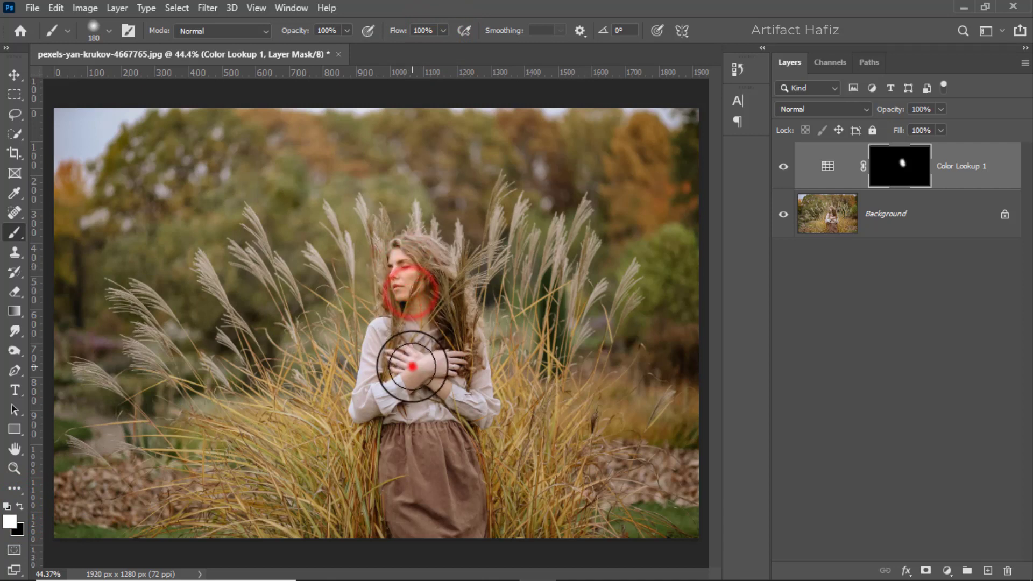
{"action": "mouse_move", "coordinate": [412, 367]}
{"action": "left_mouse_down"}
{"action": "mouse_move", "coordinate": [434, 367]}
{"action": "mouse_move", "coordinate": [447, 389]}
{"action": "mouse_move", "coordinate": [419, 371]}
{"action": "mouse_move", "coordinate": [458, 359]}
{"action": "mouse_move", "coordinate": [407, 357]}
{"action": "mouse_move", "coordinate": [440, 361]}
{"action": "left_mouse_up"}
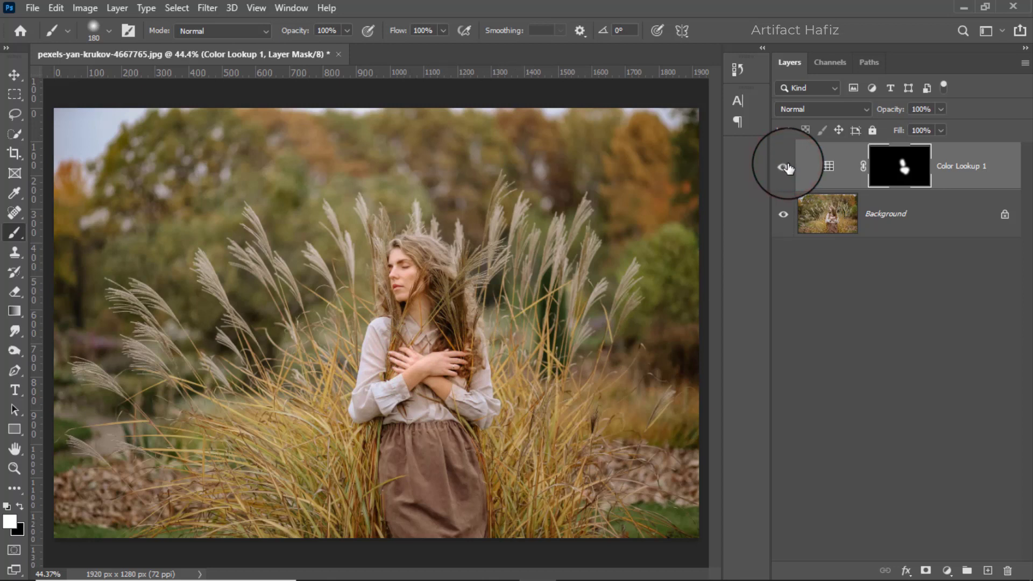
- Stamp all visible layers into a new layer above Color Lookup 1 and convert it for smart filters
{"action": "left_click", "coordinate": [961, 168]}
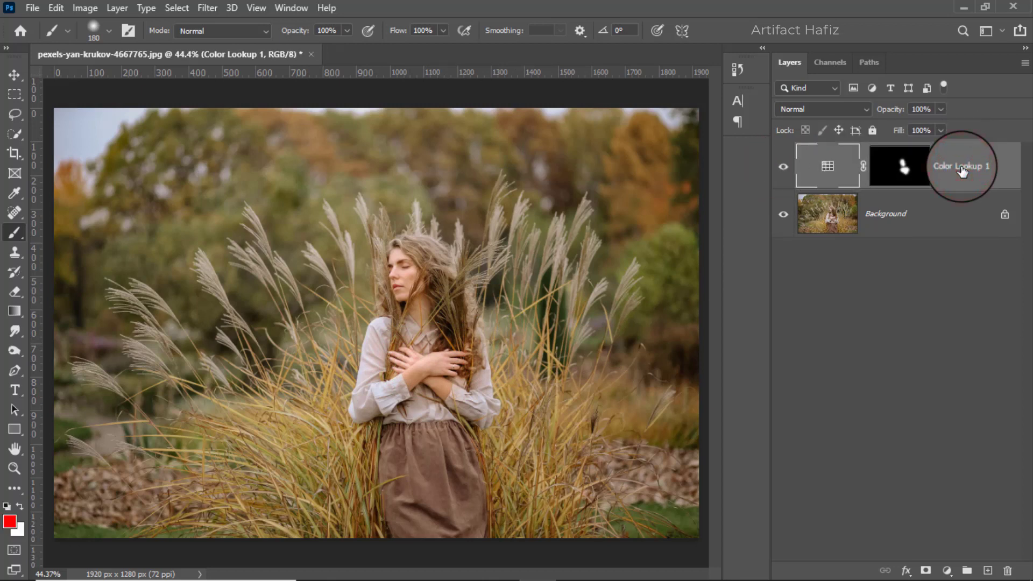
{"action": "key", "text": "ctrl+alt+shift+e"}
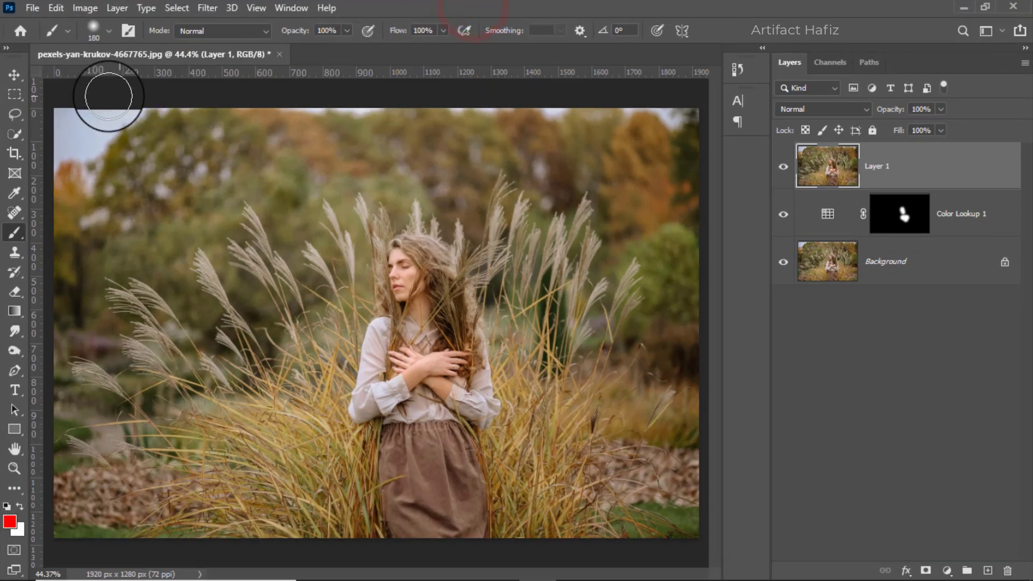
{"action": "left_click", "coordinate": [207, 8]}
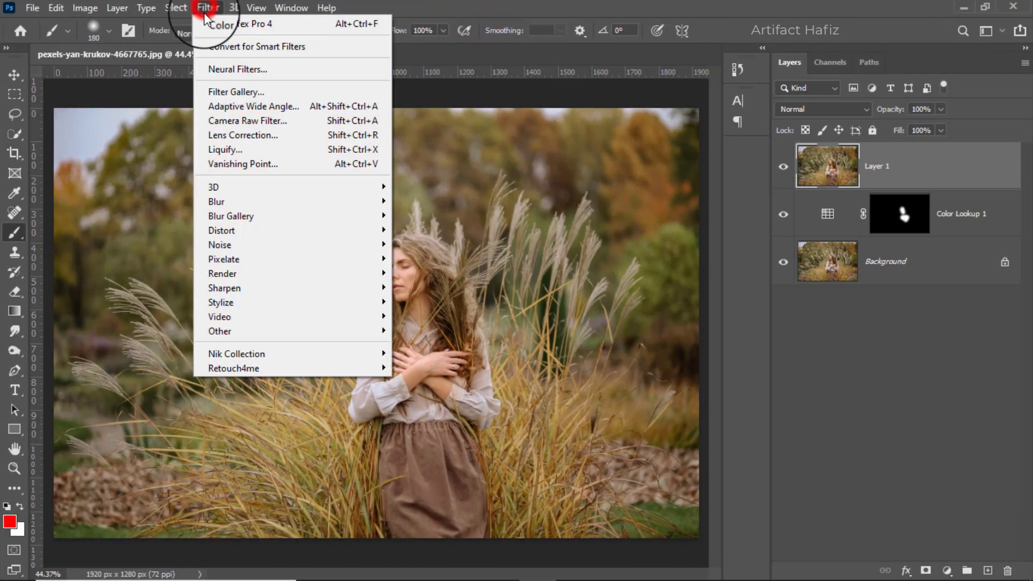
{"action": "left_click", "coordinate": [222, 46]}
- Apply the Camera Raw Filter to the stamped layer with Temperature +5, Tint -3, Exposure -0.10 and Contrast -2
{"action": "left_click", "coordinate": [208, 7]}
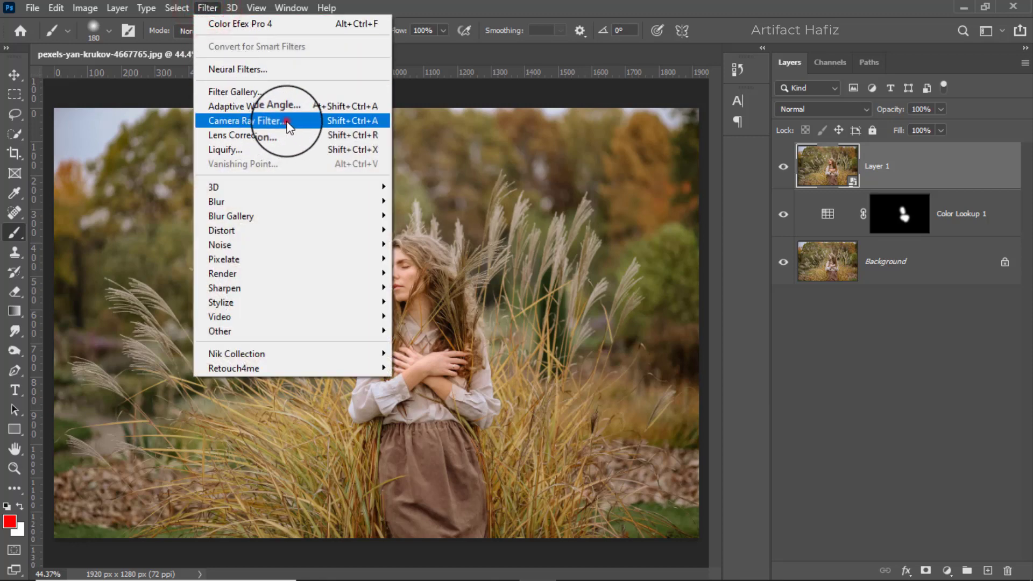
{"action": "left_click", "coordinate": [286, 122]}
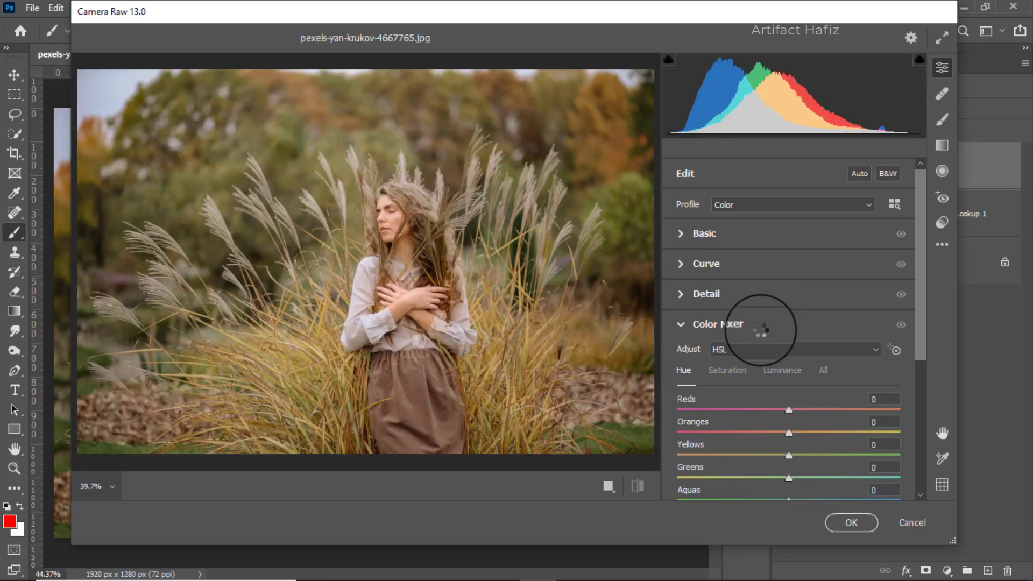
{"action": "left_click", "coordinate": [702, 233]}
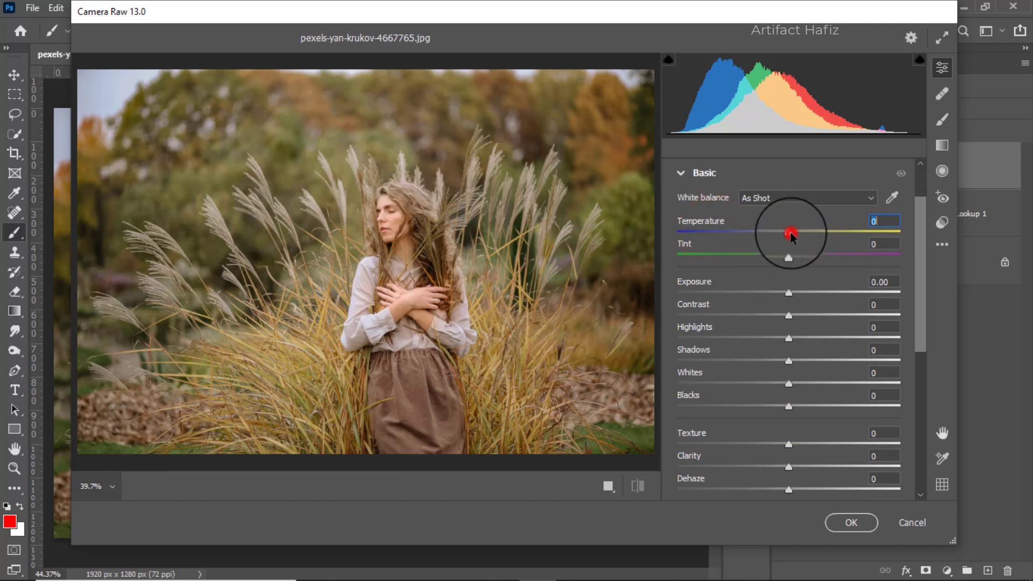
{"action": "left_click_drag", "start_coordinate": [791, 234], "coordinate": [788, 321]}
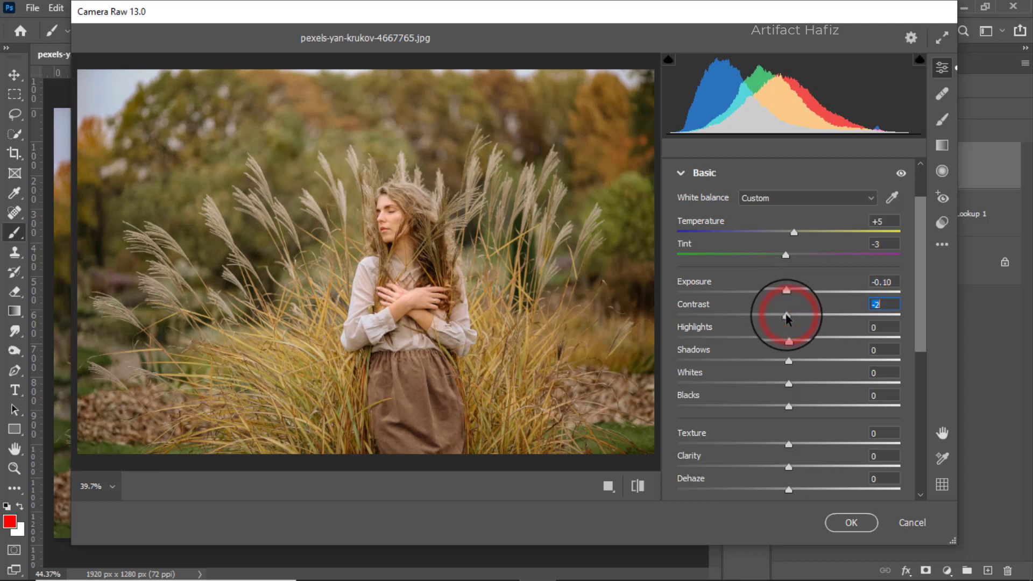
- Set Highlights to -20, Shadows to -4, Whites to +22, Blacks to -8, Texture to -2 and Clarity to +8
{"action": "left_click_drag", "start_coordinate": [788, 340], "coordinate": [766, 346]}
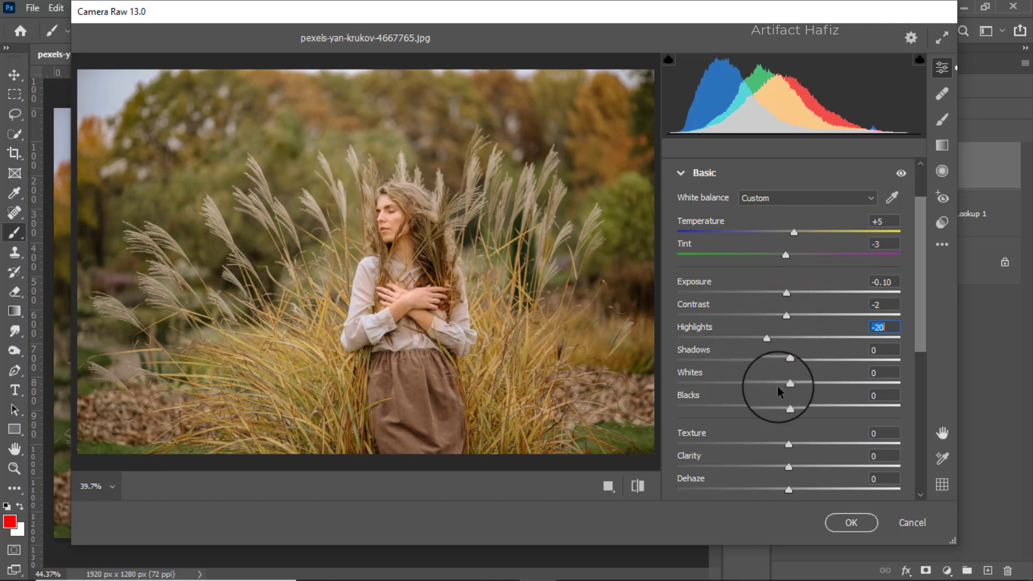
{"action": "left_click_drag", "start_coordinate": [788, 383], "coordinate": [783, 362]}
{"action": "left_click_drag", "start_coordinate": [789, 407], "coordinate": [802, 437]}
{"action": "scroll", "coordinate": [789, 364], "scroll_direction": "down", "scroll_amount": 2}
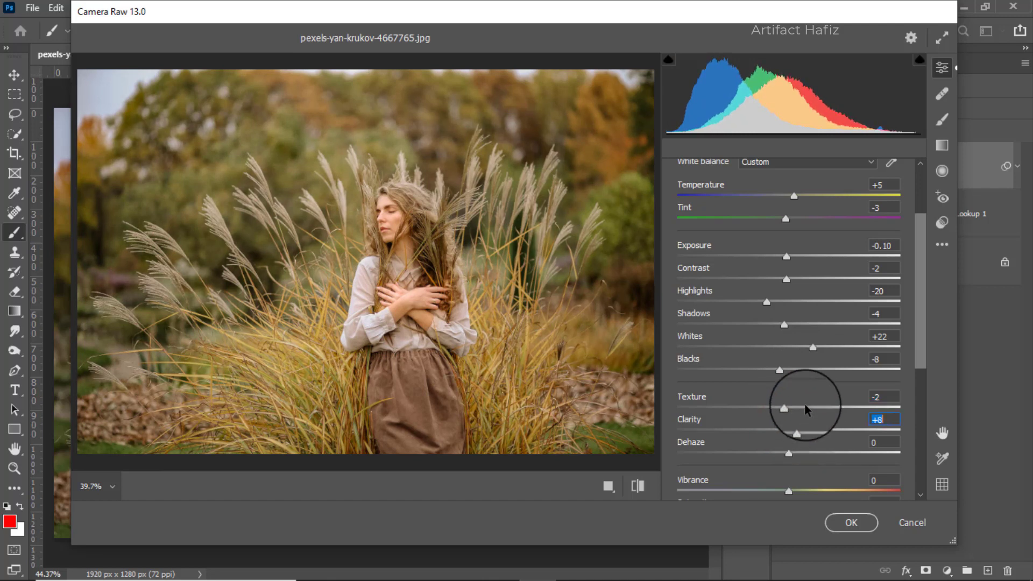
- Set Dehaze to +7, Vibrance to +29 and Saturation to -2 in the Basic adjustments
{"action": "scroll", "coordinate": [802, 401], "scroll_direction": "down", "scroll_amount": 1}
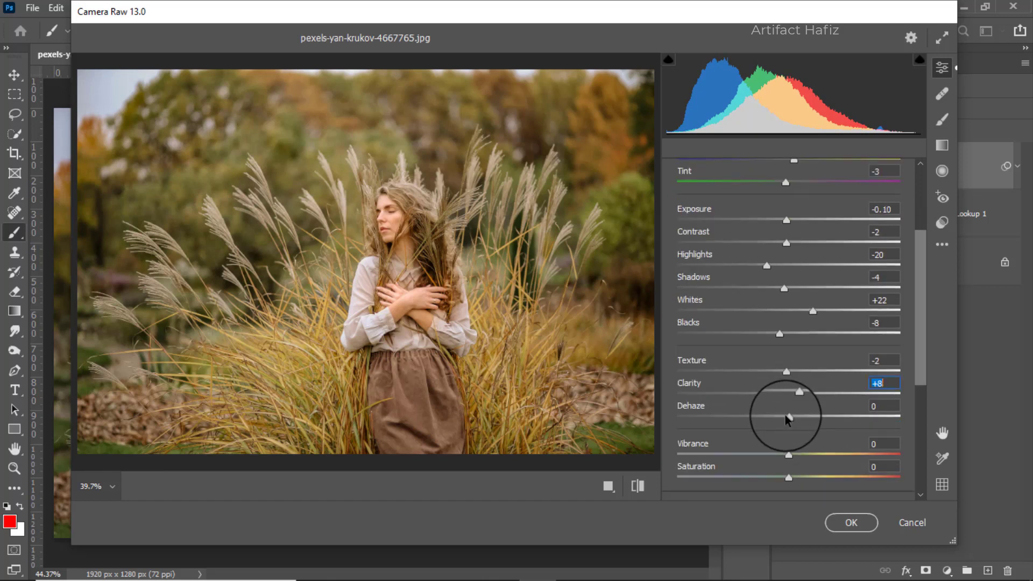
{"action": "mouse_move", "coordinate": [788, 418]}
{"action": "left_mouse_down"}
{"action": "mouse_move", "coordinate": [816, 418]}
{"action": "mouse_move", "coordinate": [779, 420]}
{"action": "mouse_move", "coordinate": [796, 422]}
{"action": "left_mouse_up"}
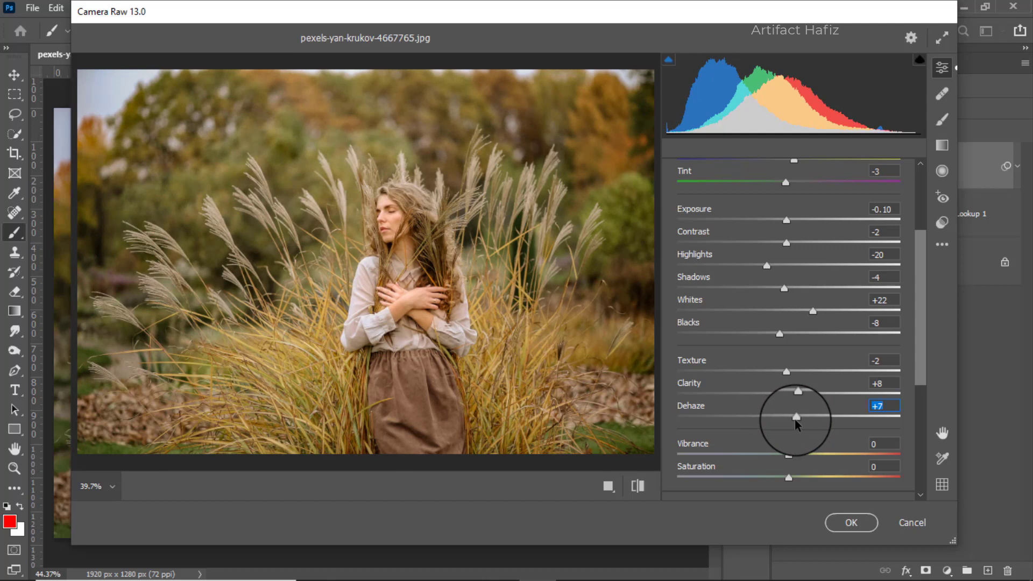
{"action": "left_click_drag", "start_coordinate": [788, 457], "coordinate": [820, 456]}
{"action": "scroll", "coordinate": [823, 435], "scroll_direction": "down", "scroll_amount": 1}
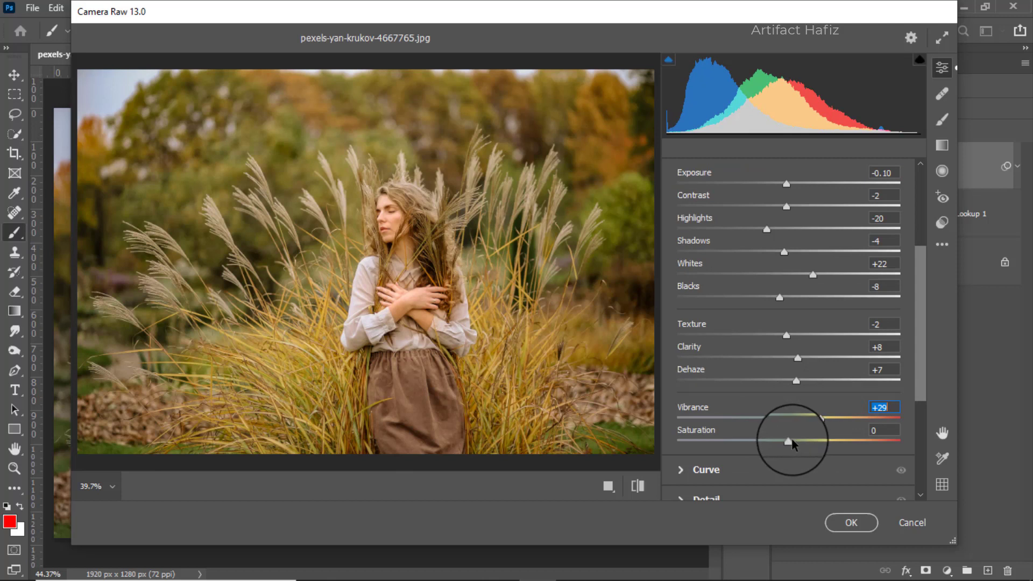
{"action": "left_click_drag", "start_coordinate": [793, 440], "coordinate": [783, 445]}
{"action": "scroll", "coordinate": [780, 441], "scroll_direction": "down", "scroll_amount": 1}
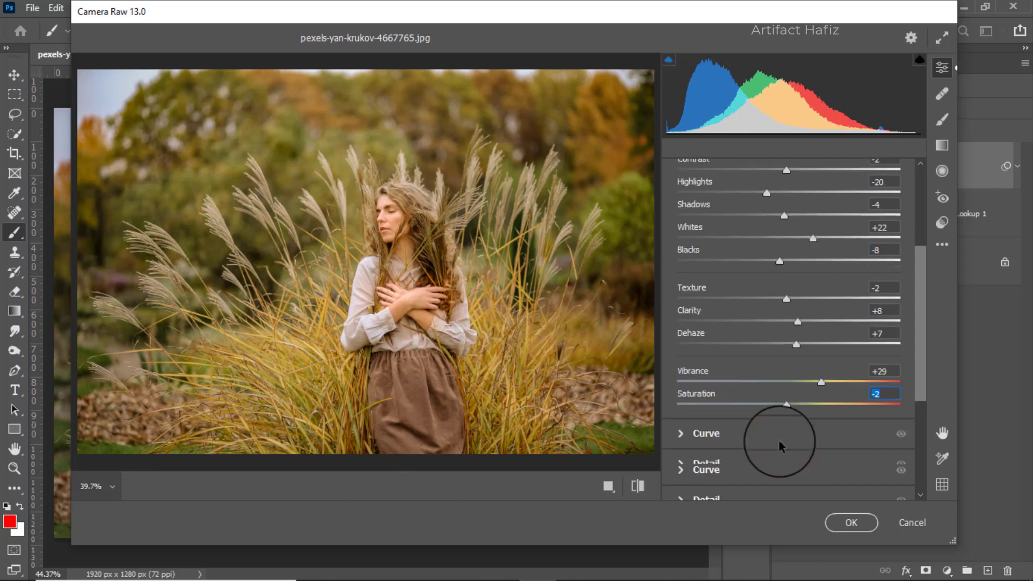
- Add two points to the RGB point curve, one at input 65, output 61 and one at input 188, output 193
{"action": "left_click", "coordinate": [724, 437]}
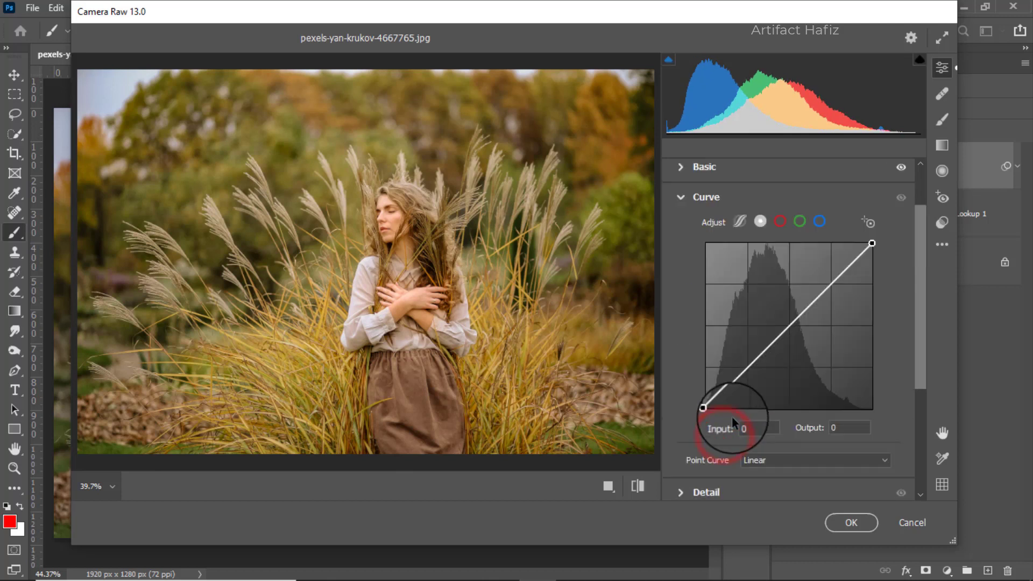
{"action": "left_click", "coordinate": [746, 369]}
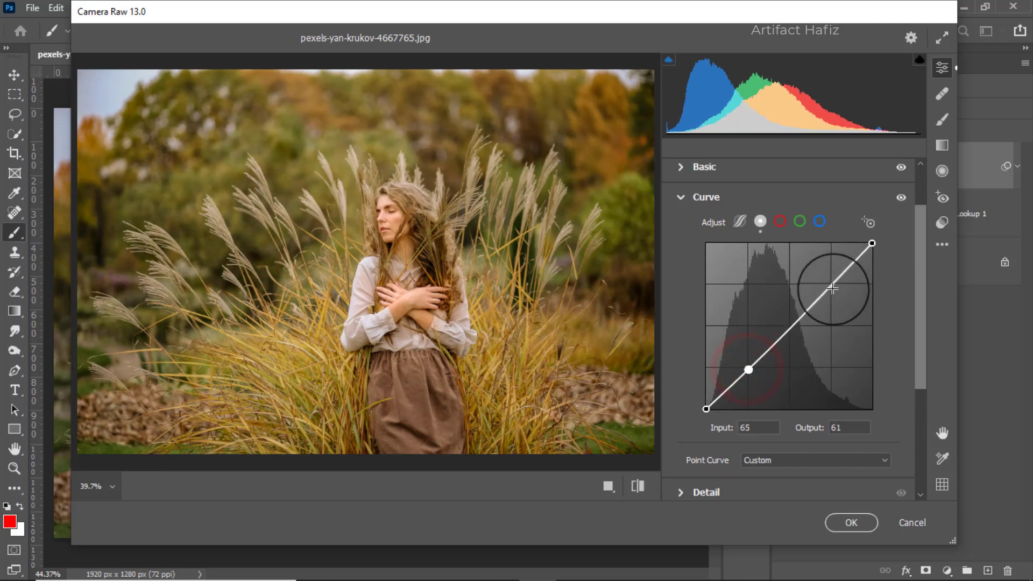
{"action": "left_click_drag", "start_coordinate": [829, 288], "coordinate": [827, 283]}
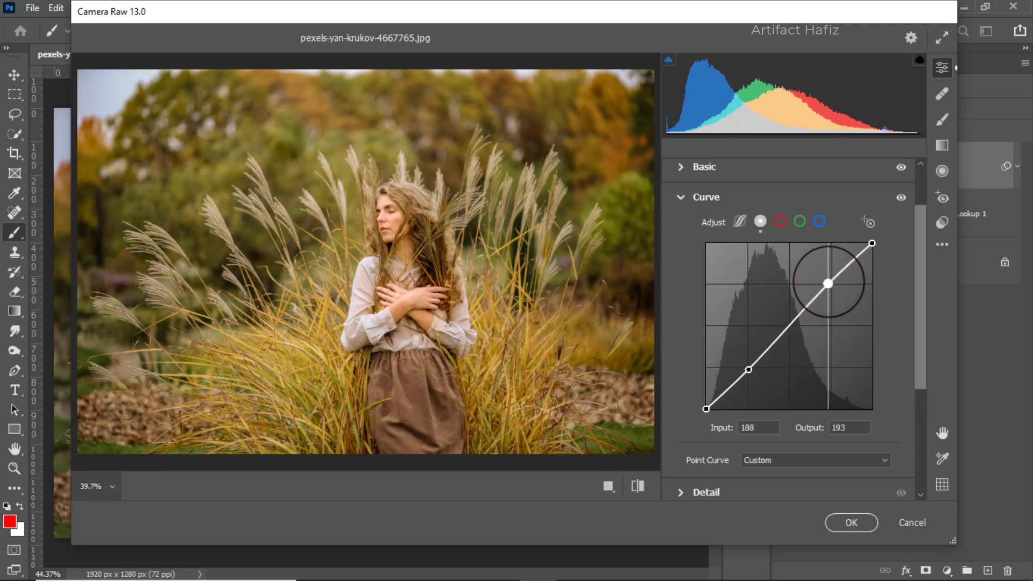
- Shape the blue channel curve with a shadow point at about input 64, output 64 and the black point raised to output 10
{"action": "left_click", "coordinate": [819, 221]}
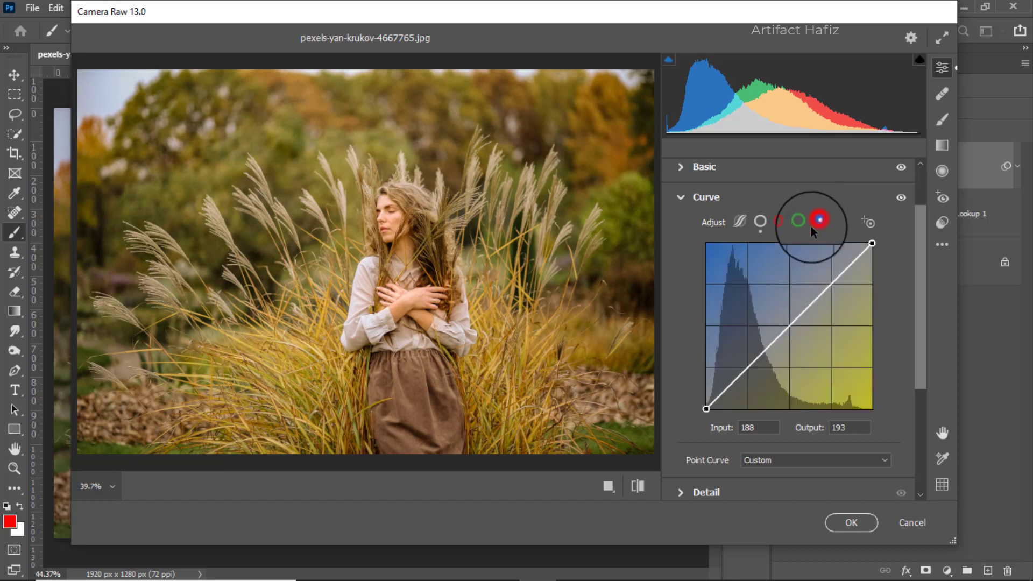
{"action": "left_click_drag", "start_coordinate": [750, 367], "coordinate": [749, 372]}
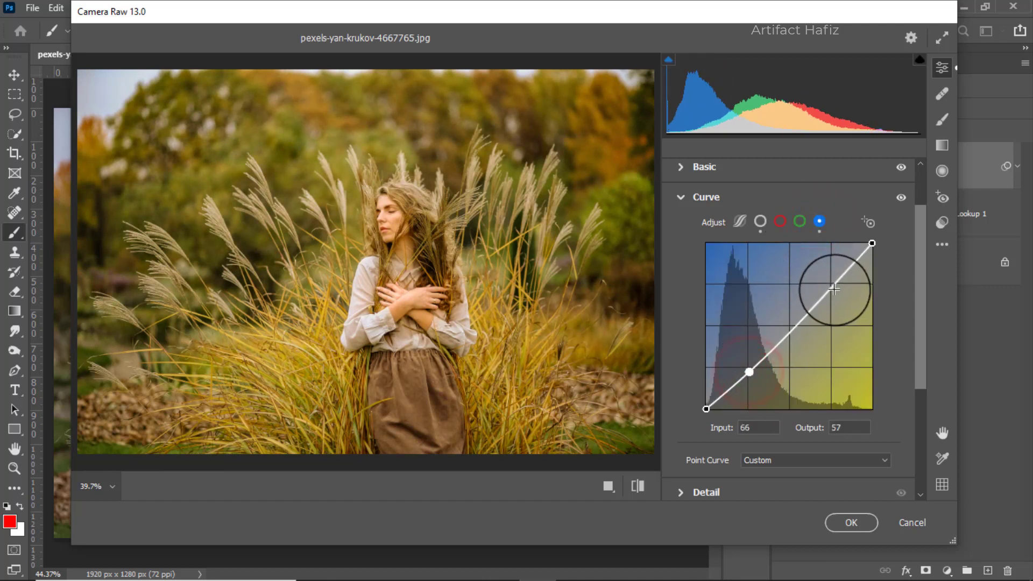
{"action": "left_click_drag", "start_coordinate": [705, 409], "coordinate": [706, 404]}
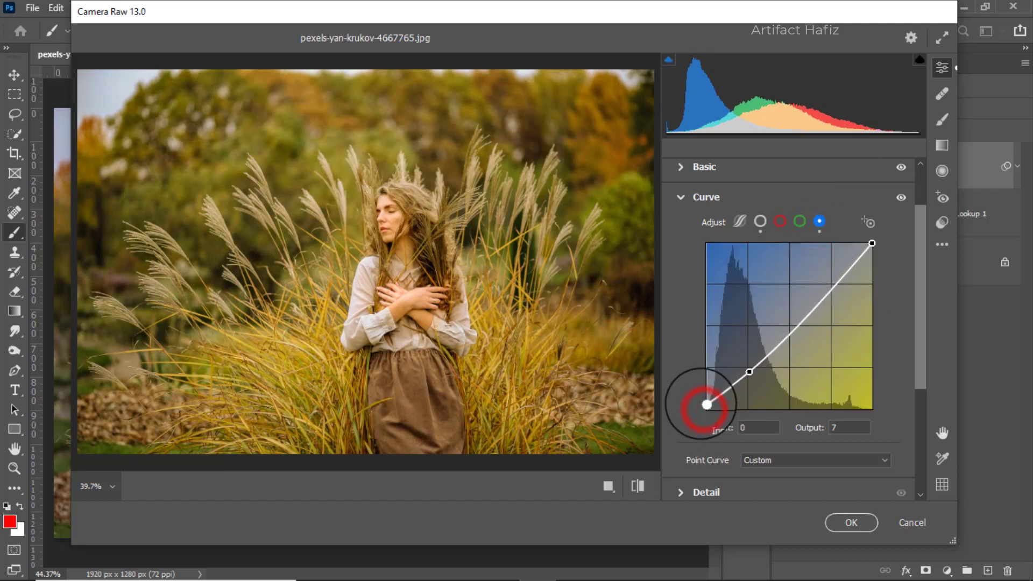
{"action": "left_click_drag", "start_coordinate": [747, 372], "coordinate": [748, 367]}
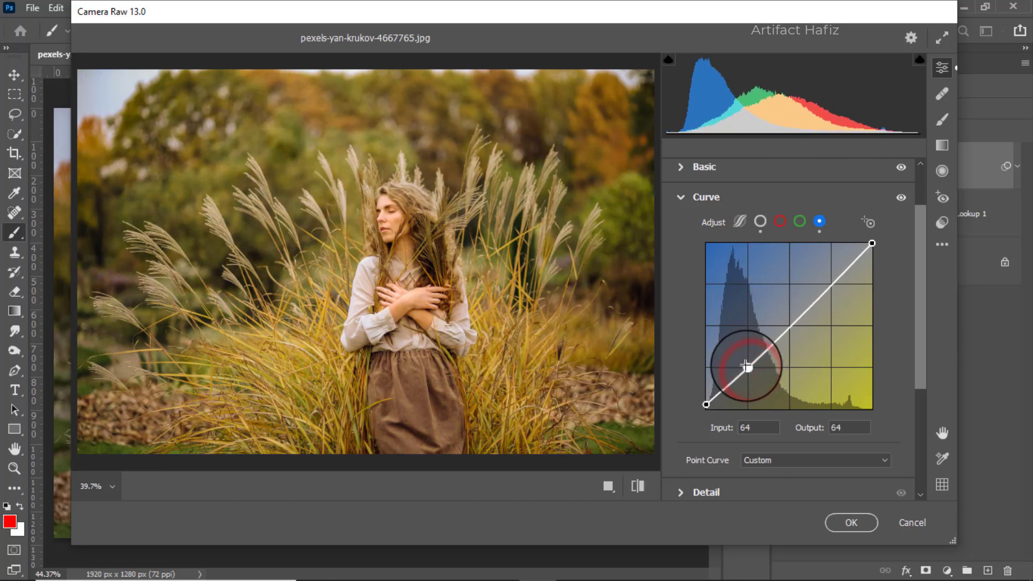
{"action": "left_click_drag", "start_coordinate": [706, 404], "coordinate": [706, 402]}
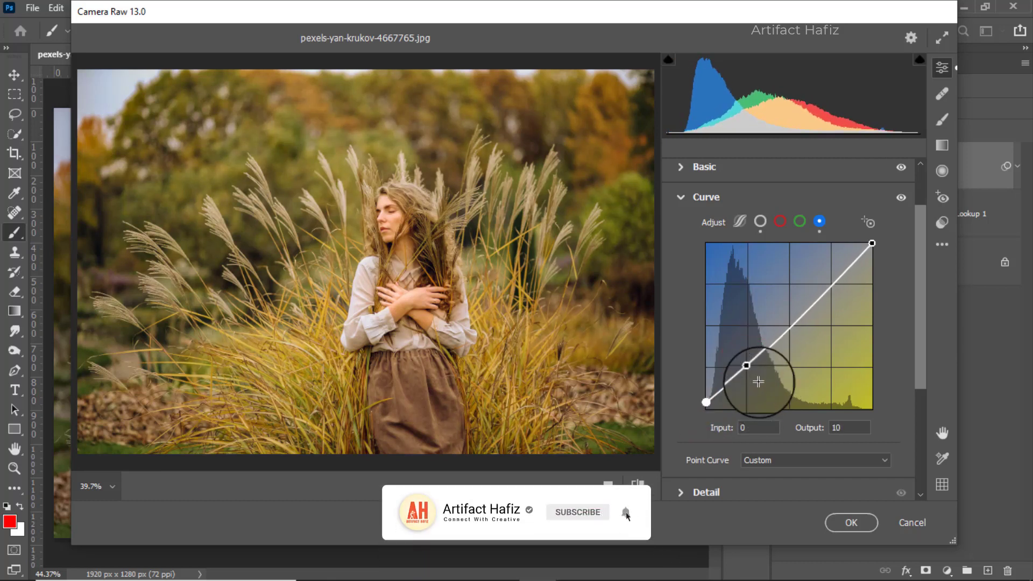
- Set Sharpening to 2, Noise Reduction to 7 and Color Noise Reduction to 8 in the Detail adjustments
{"action": "scroll", "coordinate": [751, 349], "scroll_direction": "down", "scroll_amount": 3}
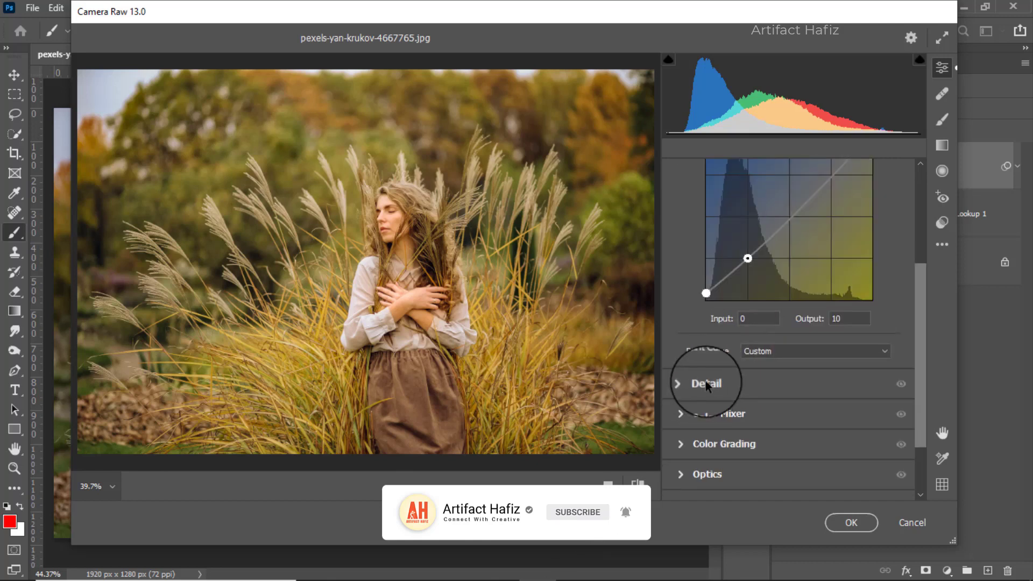
{"action": "left_click", "coordinate": [706, 385]}
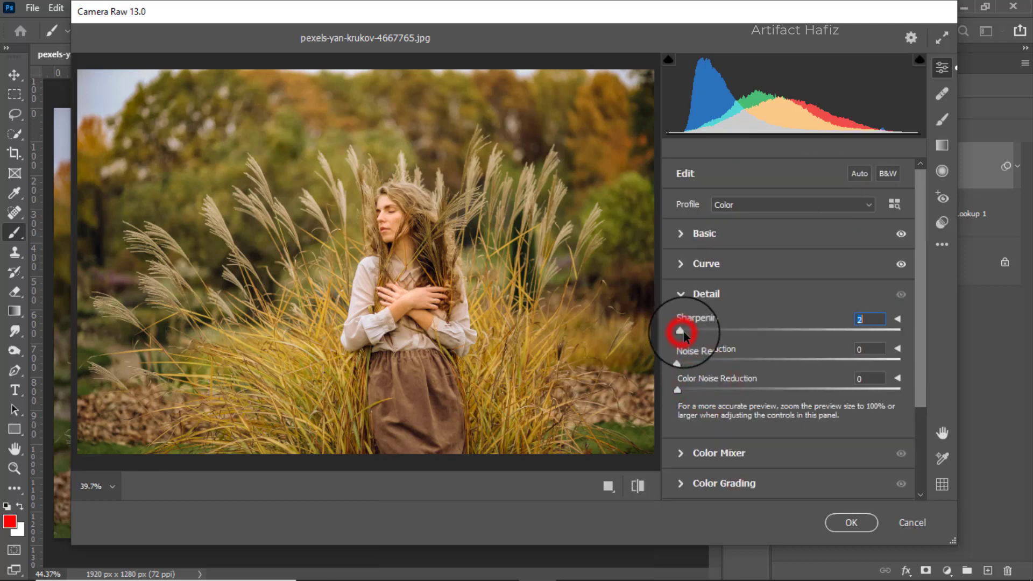
{"action": "left_click_drag", "start_coordinate": [677, 363], "coordinate": [693, 364]}
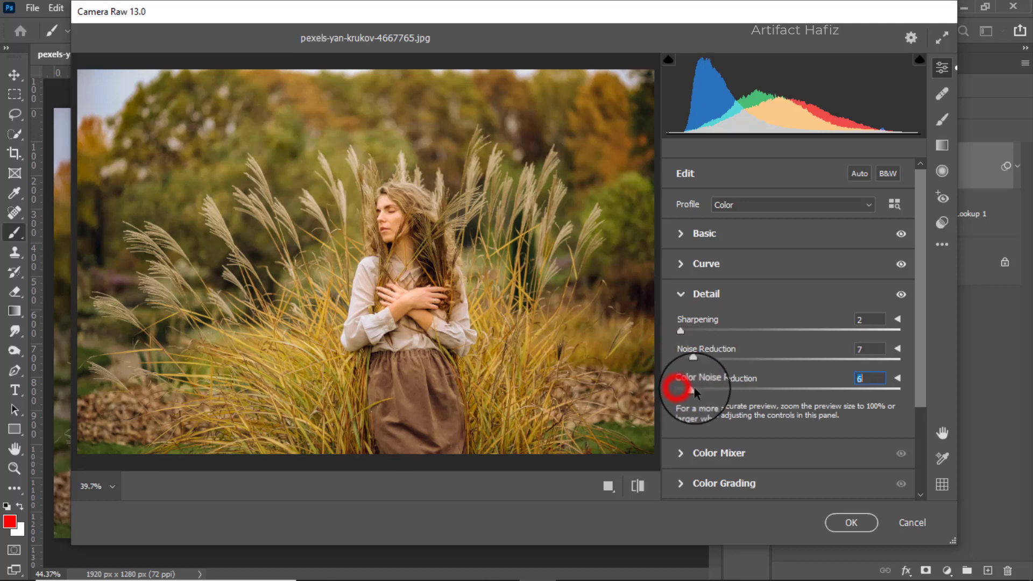
{"action": "left_click_drag", "start_coordinate": [693, 388], "coordinate": [697, 388]}
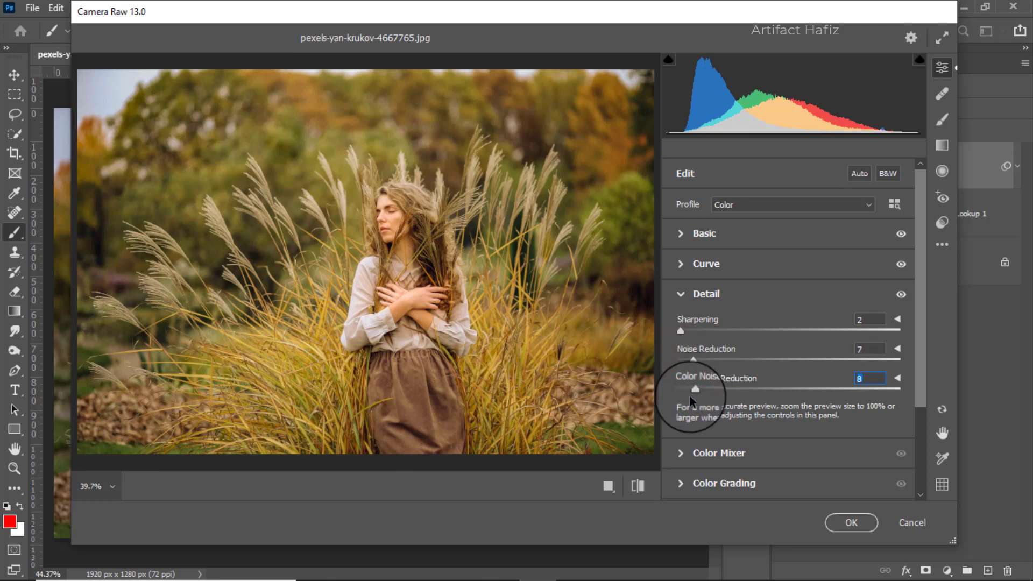
- Set the Color Mixer saturation to Reds +49, Oranges +1, Yellows -67, Greens -68, Aquas +5 and Blues +9
{"action": "left_click", "coordinate": [682, 453]}
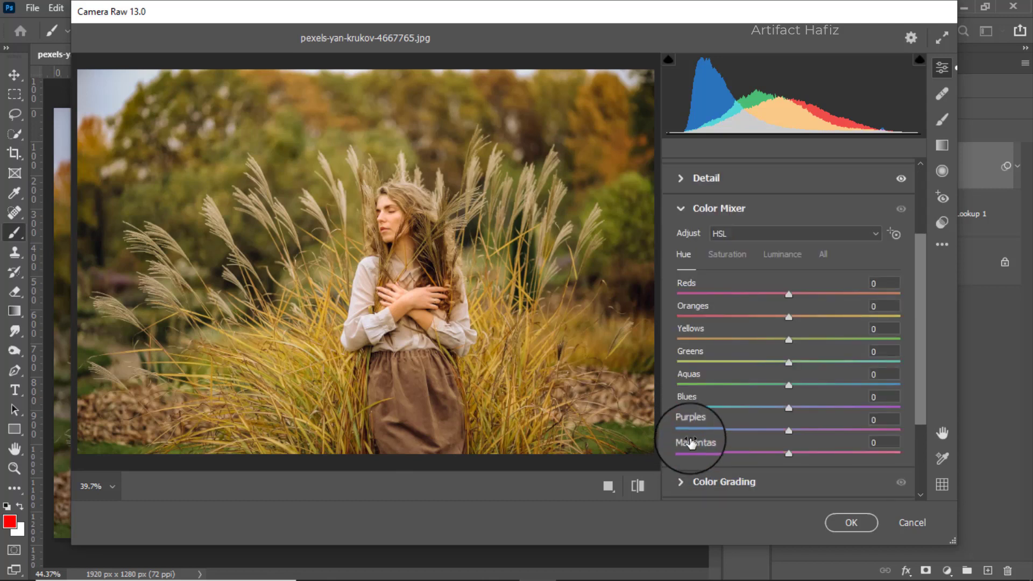
{"action": "left_click", "coordinate": [731, 254]}
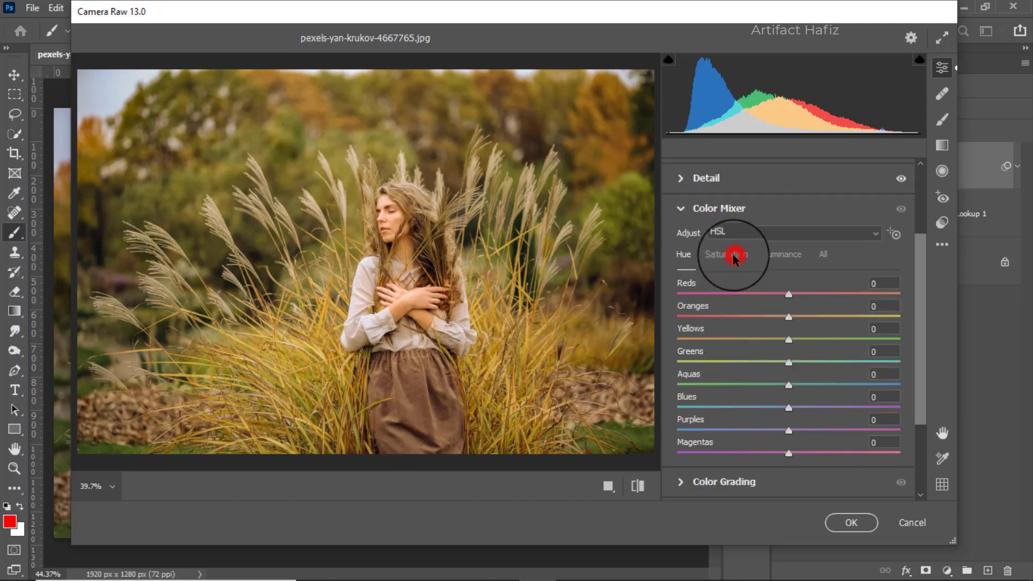
{"action": "mouse_move", "coordinate": [858, 295]}
{"action": "left_mouse_down"}
{"action": "mouse_move", "coordinate": [761, 294]}
{"action": "mouse_move", "coordinate": [841, 296]}
{"action": "left_mouse_up"}
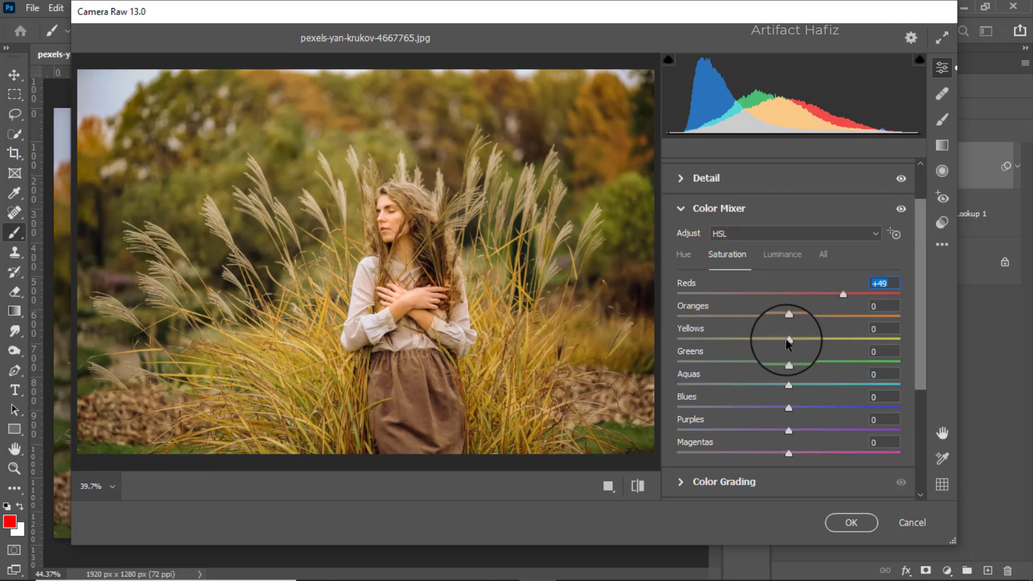
{"action": "mouse_move", "coordinate": [788, 314]}
{"action": "left_mouse_down"}
{"action": "mouse_move", "coordinate": [814, 318]}
{"action": "mouse_move", "coordinate": [787, 323]}
{"action": "left_mouse_up"}
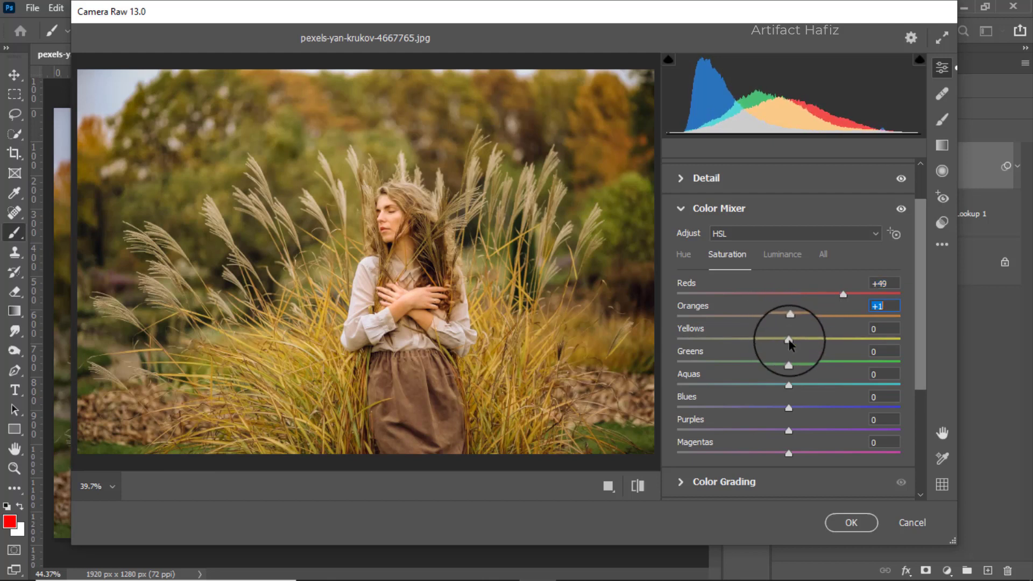
{"action": "left_click_drag", "start_coordinate": [776, 340], "coordinate": [738, 341]}
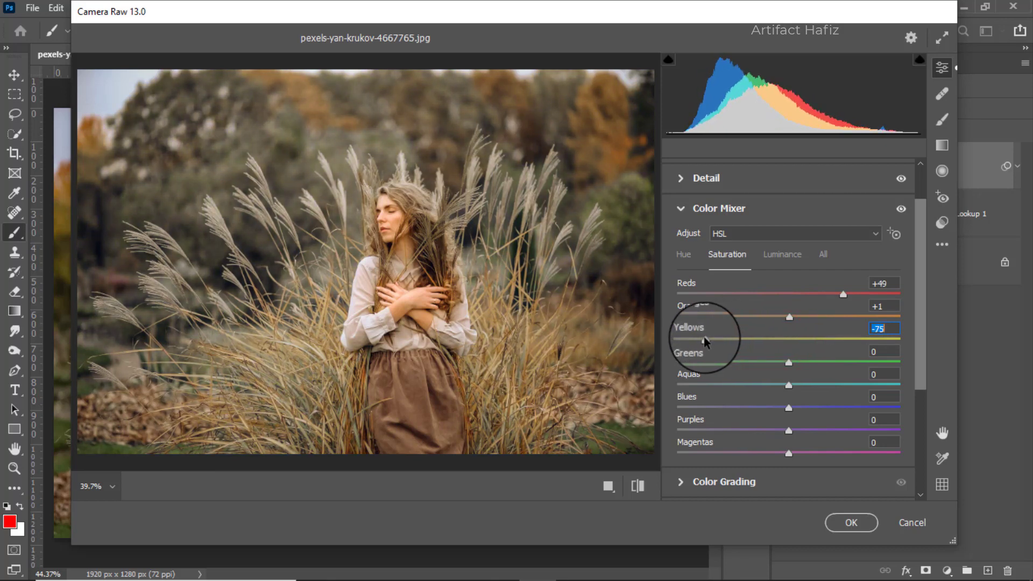
{"action": "left_click_drag", "start_coordinate": [704, 342], "coordinate": [701, 363]}
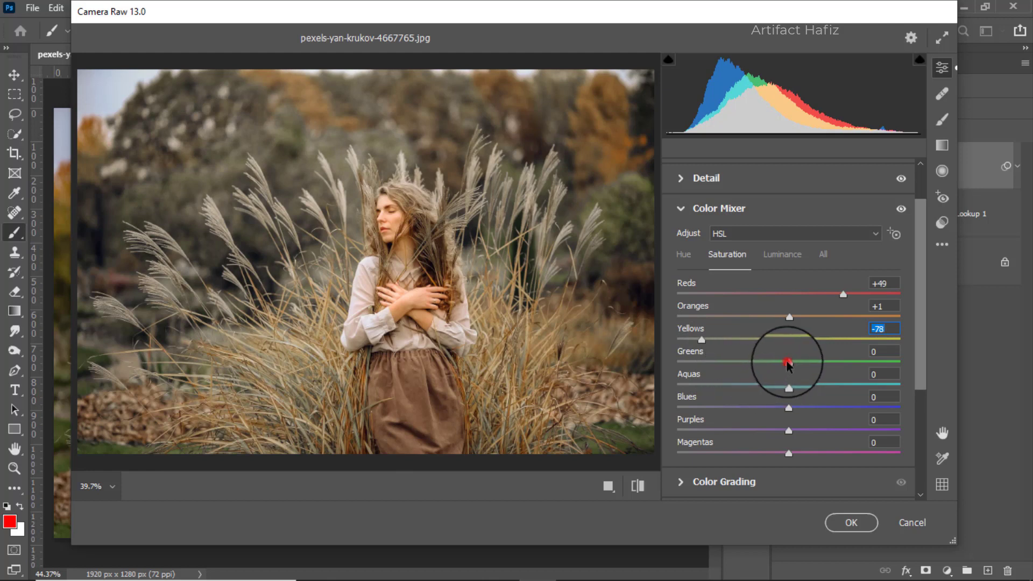
{"action": "left_click_drag", "start_coordinate": [786, 365], "coordinate": [712, 362]}
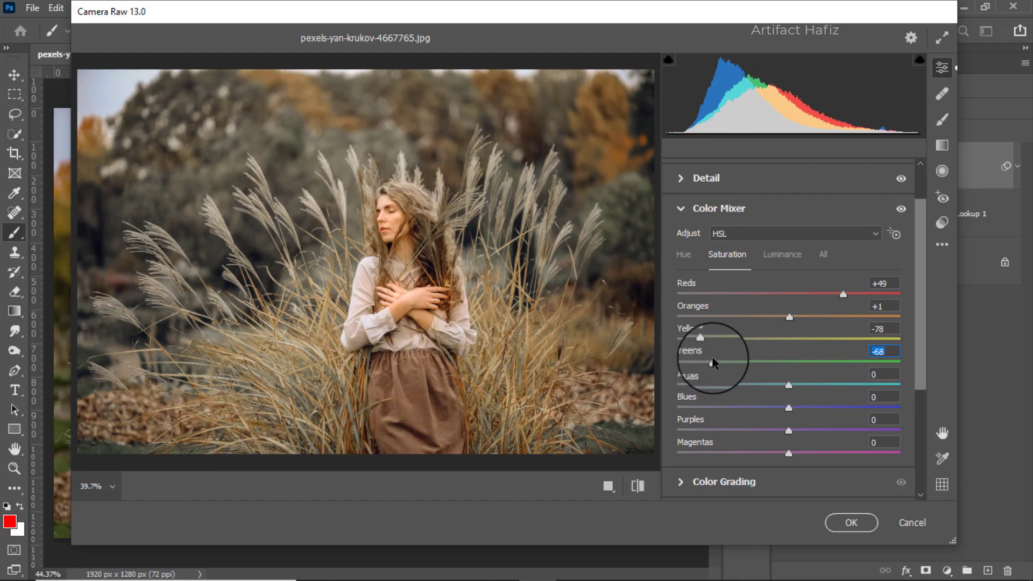
{"action": "left_click_drag", "start_coordinate": [701, 337], "coordinate": [721, 341]}
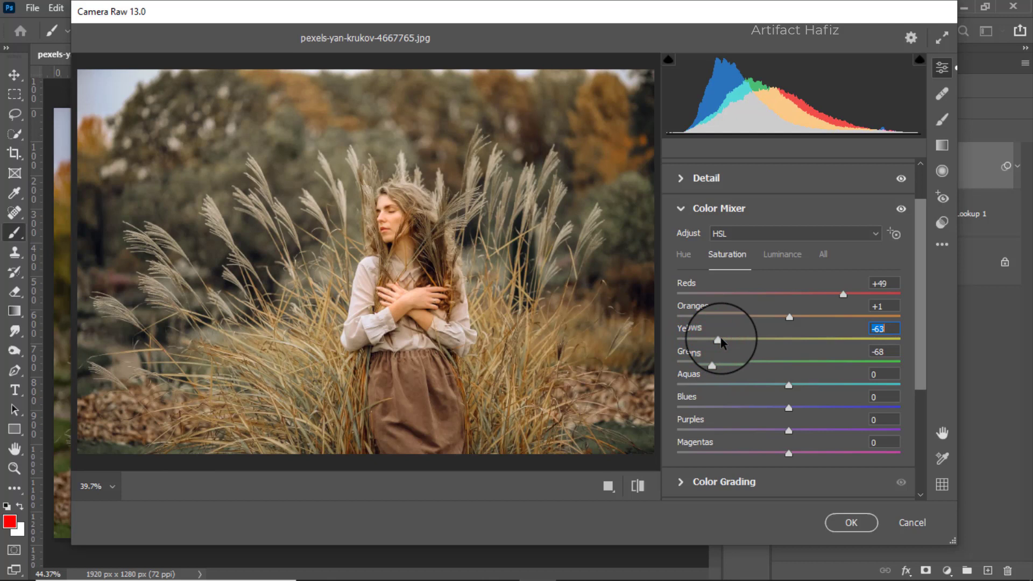
{"action": "mouse_move", "coordinate": [721, 342]}
{"action": "left_mouse_down"}
{"action": "mouse_move", "coordinate": [735, 347]}
{"action": "mouse_move", "coordinate": [717, 349]}
{"action": "left_mouse_up"}
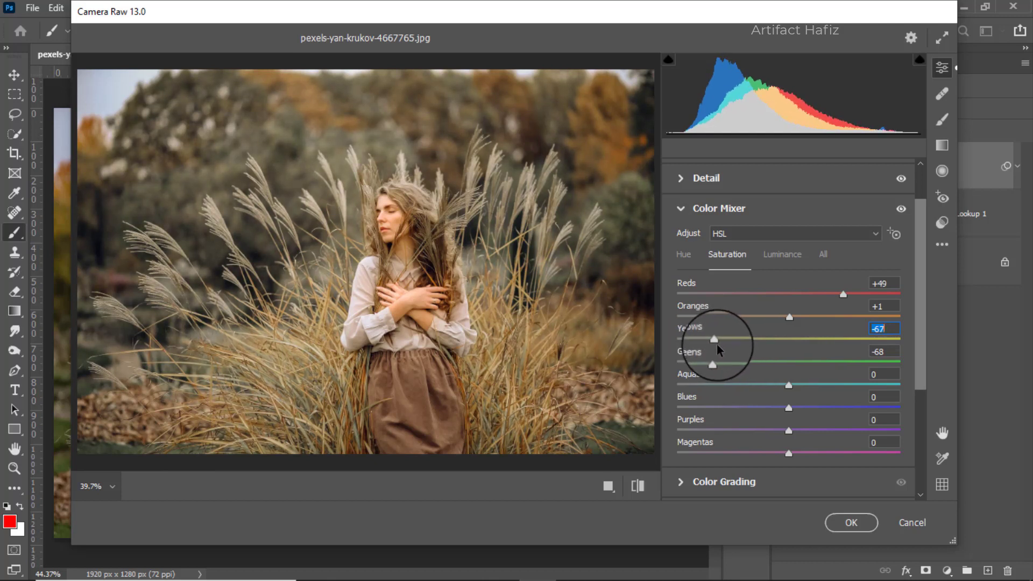
{"action": "left_click_drag", "start_coordinate": [788, 385], "coordinate": [799, 407]}
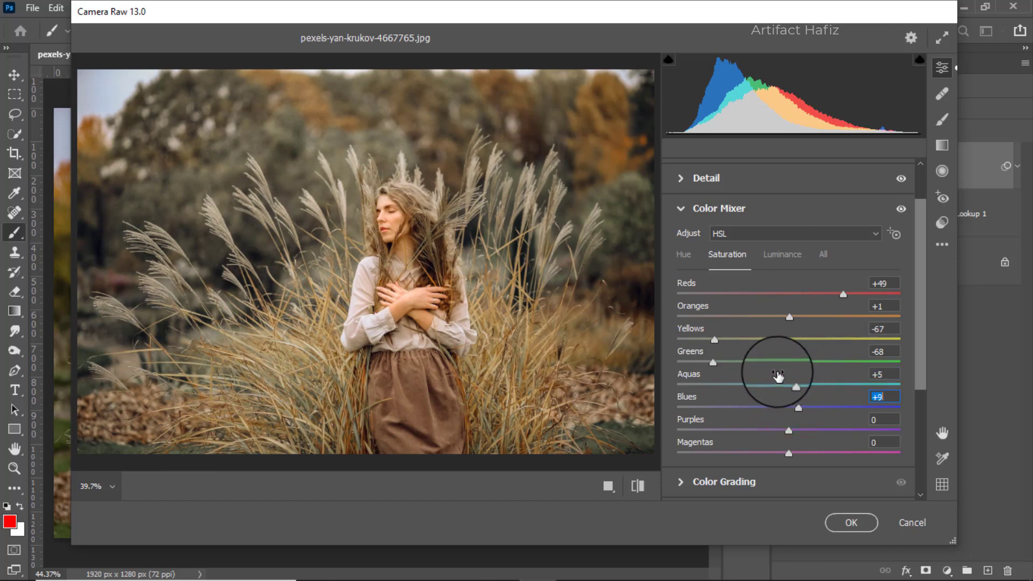
- Set Color Mixer luminance to Oranges +6, Yellows -24, Greens +26, Aquas +10 and Blues +7, and hue to Aquas -27 and Blues -60
{"action": "left_click", "coordinate": [779, 256]}
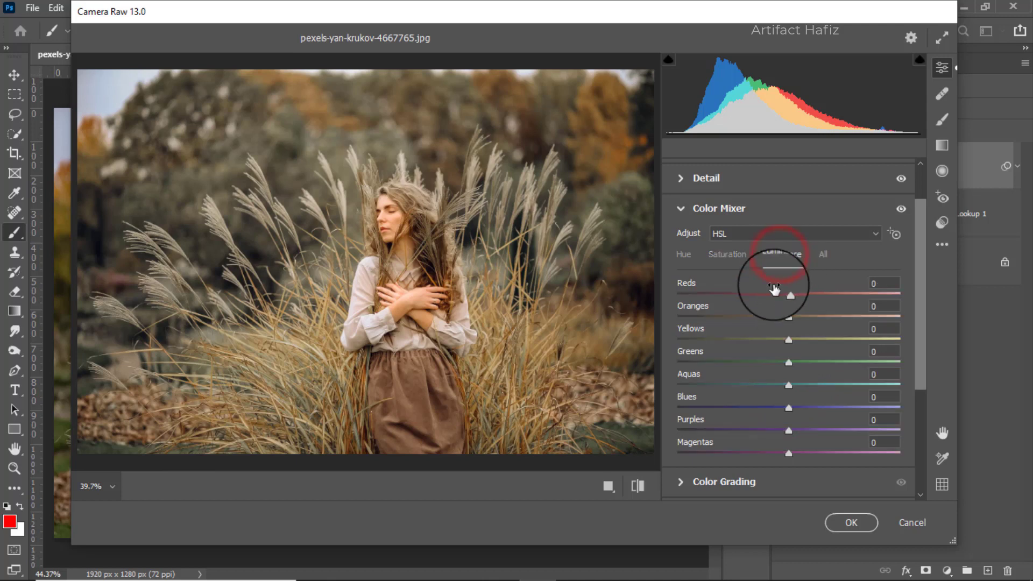
{"action": "left_click_drag", "start_coordinate": [788, 317], "coordinate": [762, 341]}
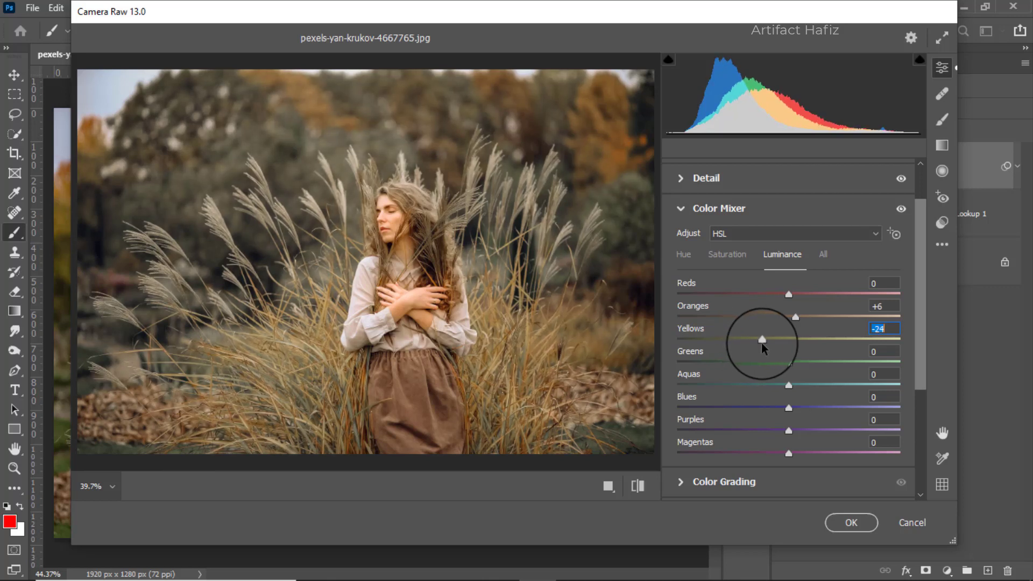
{"action": "left_click_drag", "start_coordinate": [788, 387], "coordinate": [796, 410]}
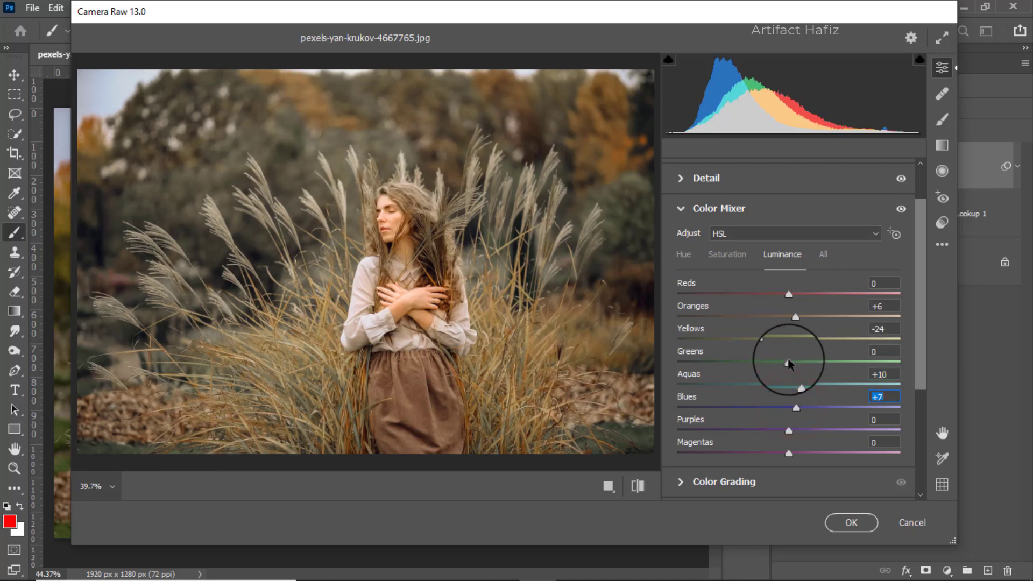
{"action": "left_click_drag", "start_coordinate": [788, 362], "coordinate": [817, 362]}
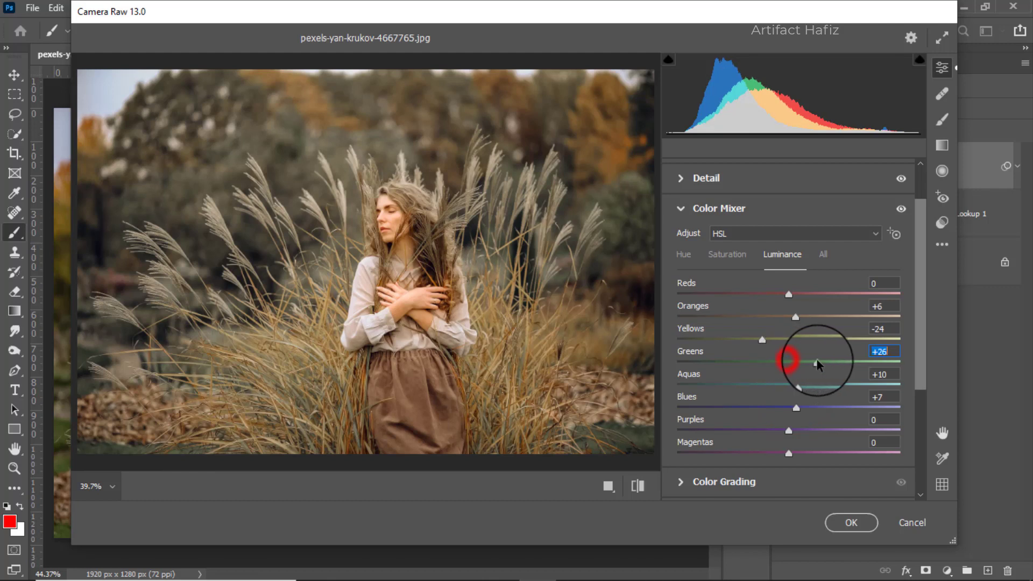
{"action": "left_click", "coordinate": [684, 254]}
{"action": "left_click_drag", "start_coordinate": [786, 385], "coordinate": [721, 408]}
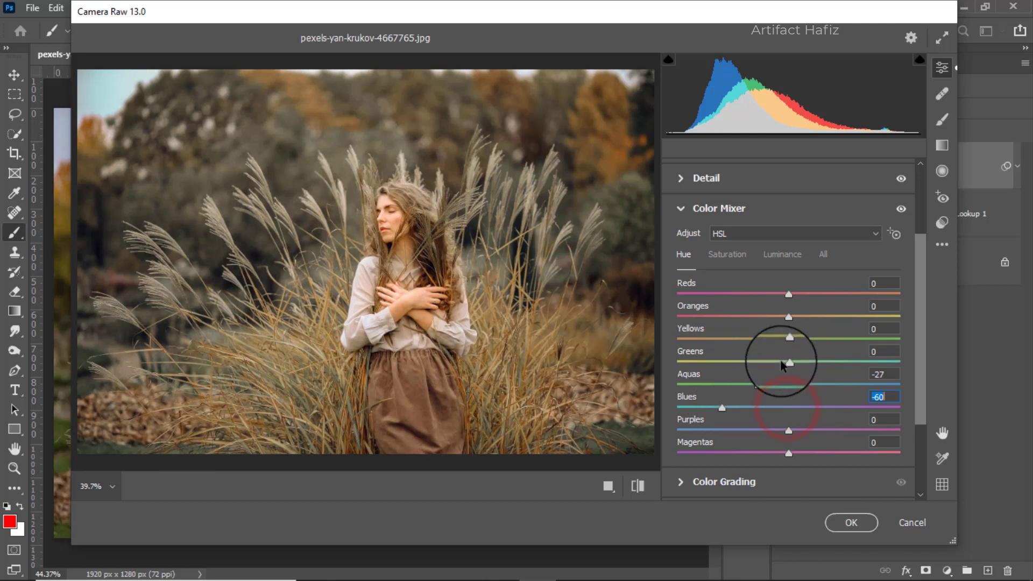
- Color grade the shadows slightly toward blue, the highlights slightly toward yellow, and the midtones to hue 47, saturation 13
{"action": "scroll", "coordinate": [783, 366], "scroll_direction": "down", "scroll_amount": 2}
{"action": "scroll", "coordinate": [781, 366], "scroll_direction": "down", "scroll_amount": 1}
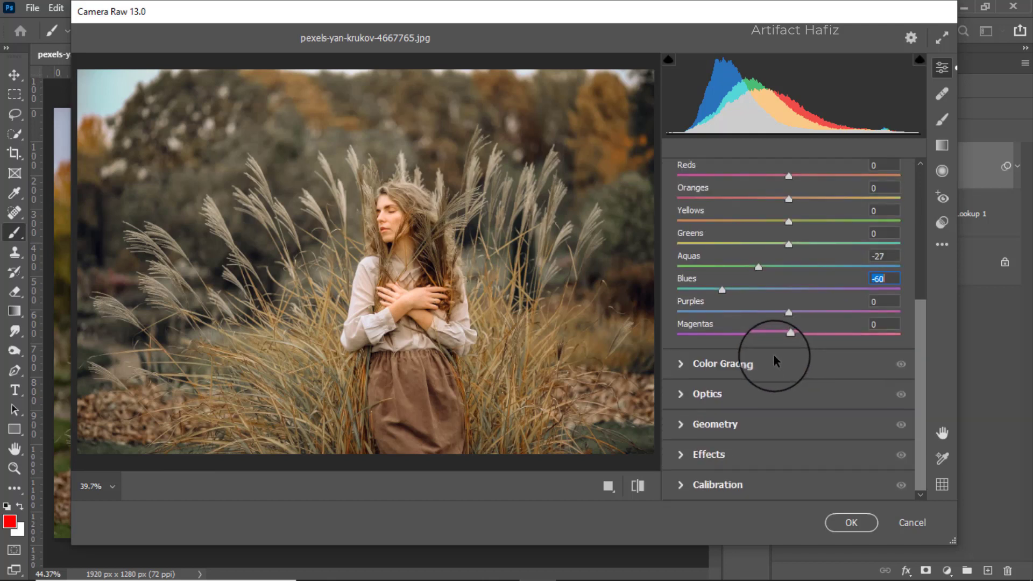
{"action": "left_click", "coordinate": [705, 359]}
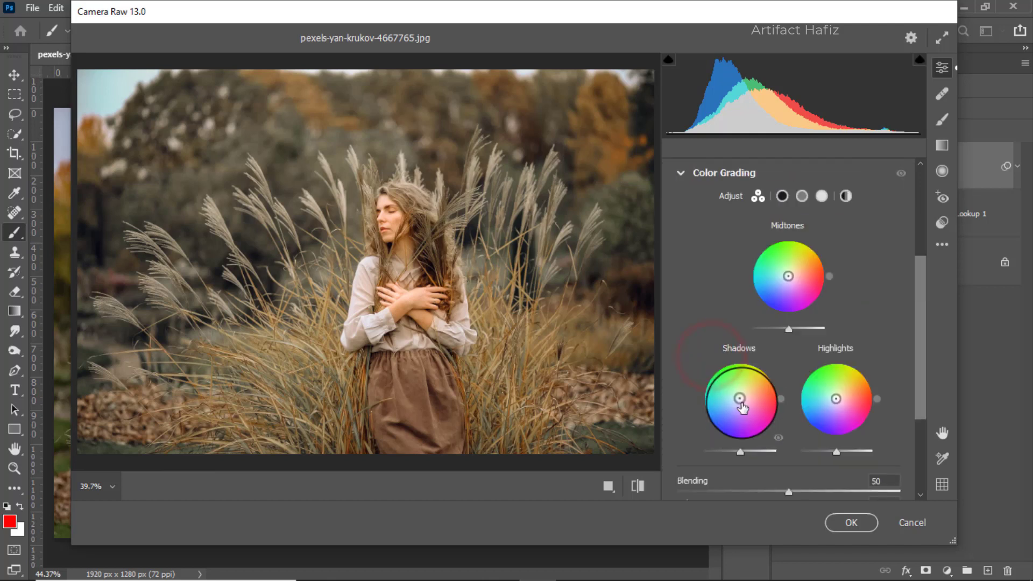
{"action": "left_click_drag", "start_coordinate": [738, 398], "coordinate": [703, 479]}
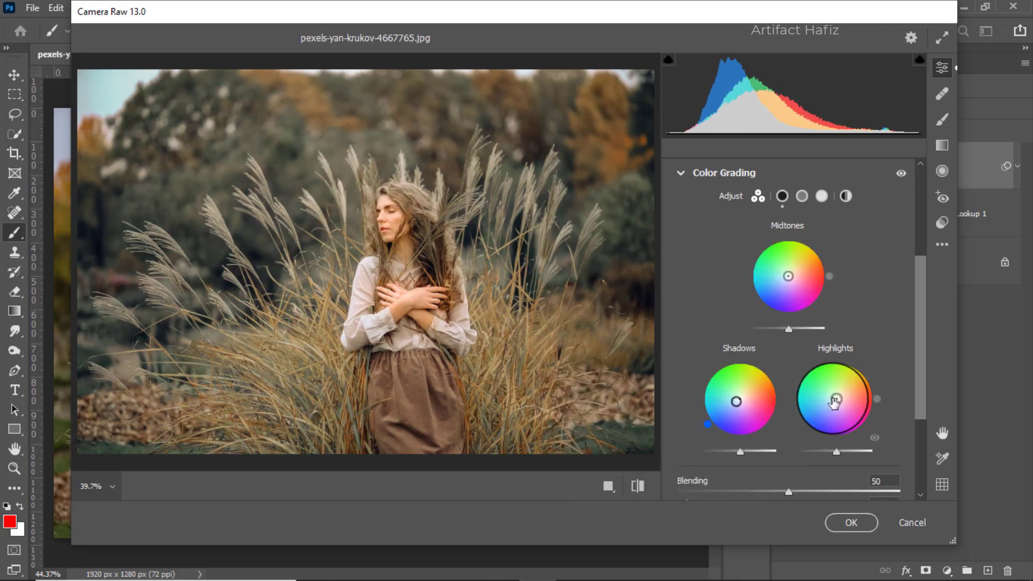
{"action": "left_click_drag", "start_coordinate": [834, 401], "coordinate": [866, 336]}
{"action": "left_click_drag", "start_coordinate": [789, 277], "coordinate": [843, 224]}
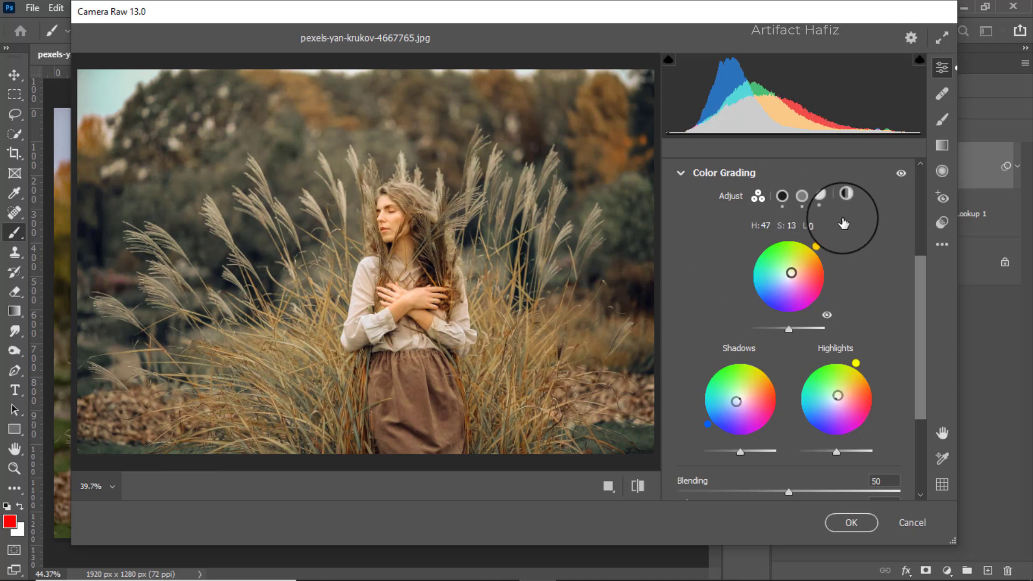
- Set the Calibration saturation to -23 for Red Primary, +42 for Green Primary and -11 for Blue Primary
{"action": "scroll", "coordinate": [842, 285], "scroll_direction": "down", "scroll_amount": 5}
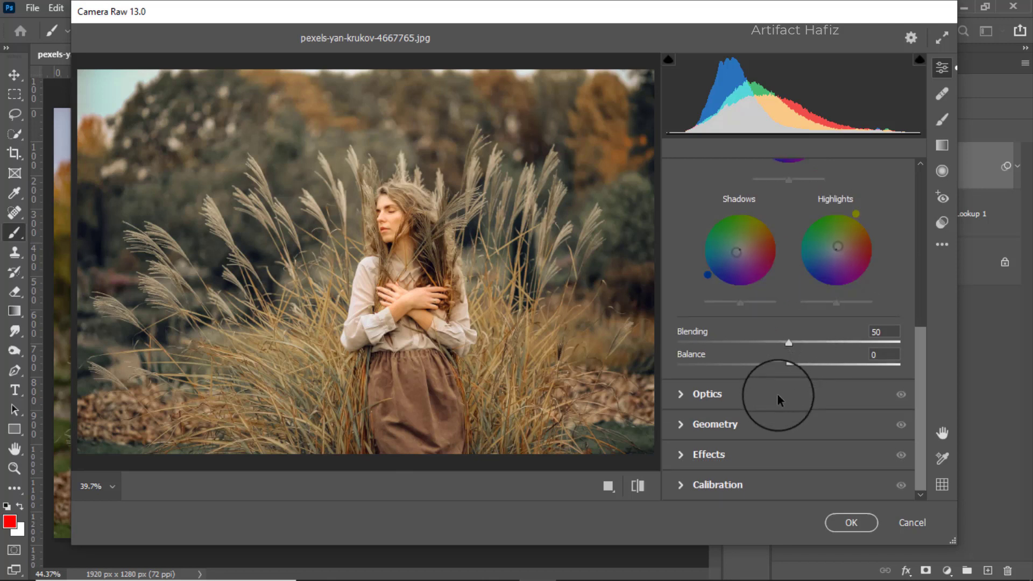
{"action": "left_click", "coordinate": [711, 484]}
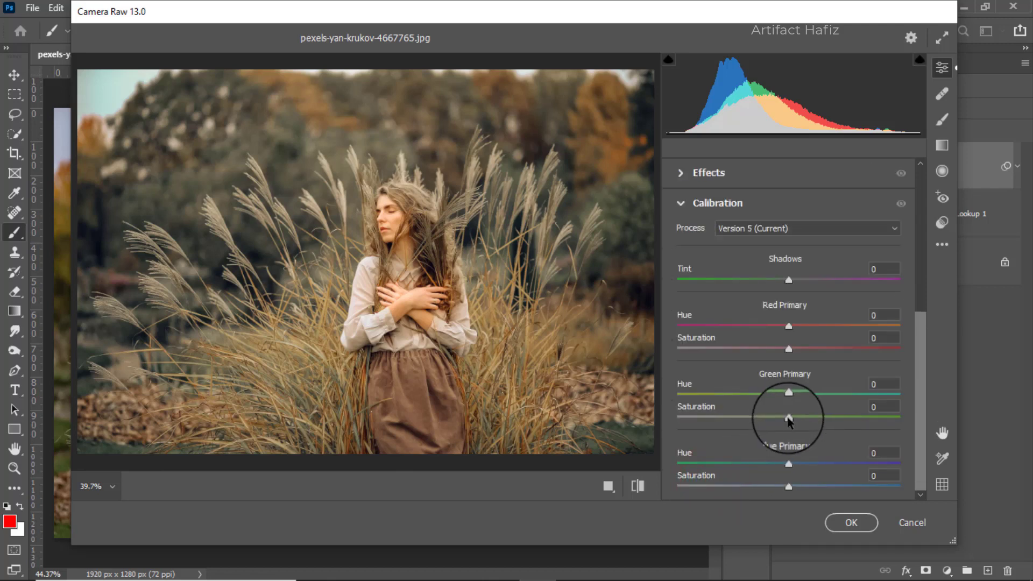
{"action": "left_click_drag", "start_coordinate": [788, 419], "coordinate": [820, 421]}
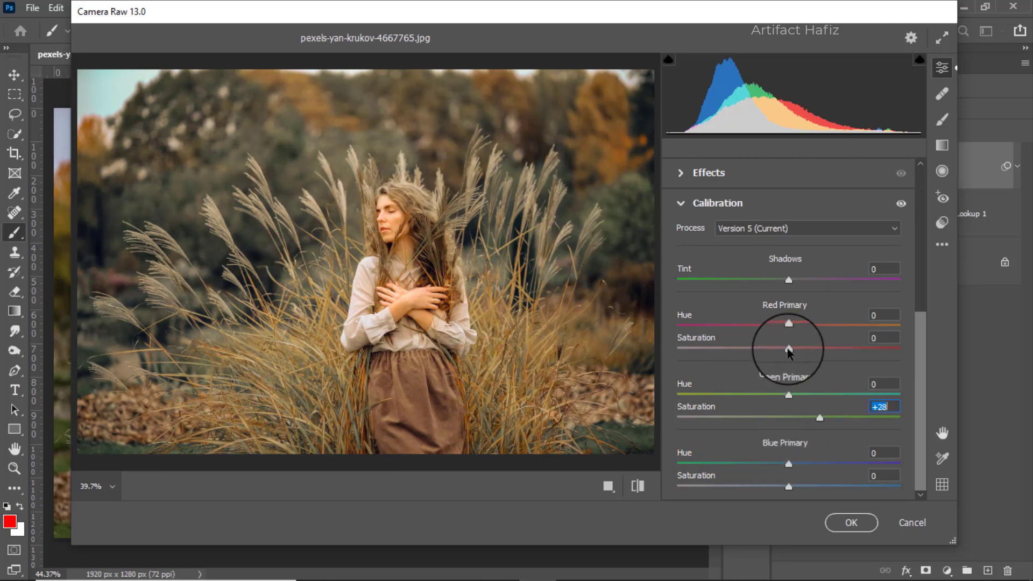
{"action": "left_click_drag", "start_coordinate": [789, 349], "coordinate": [768, 351]}
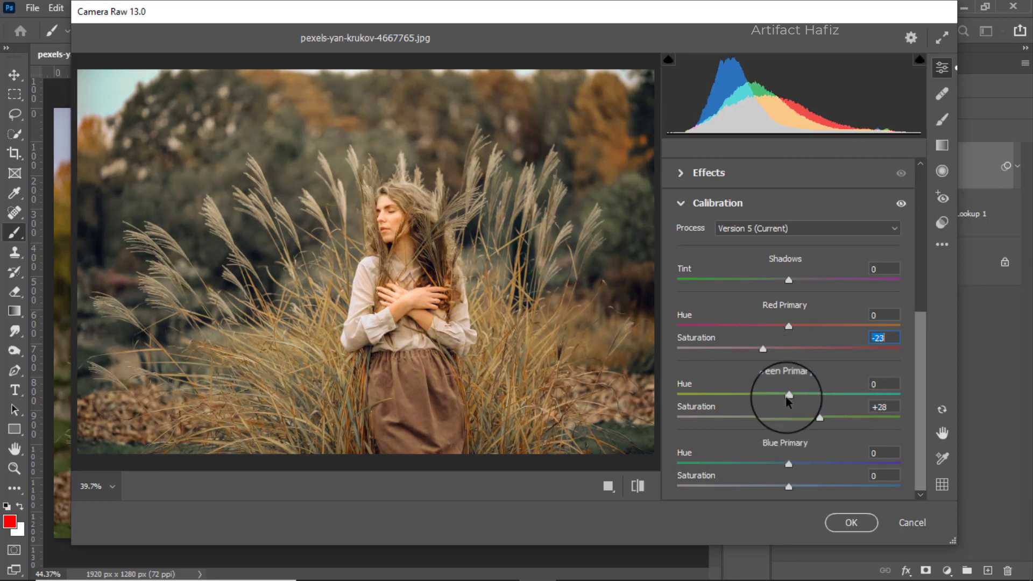
{"action": "left_click_drag", "start_coordinate": [820, 418], "coordinate": [838, 418]}
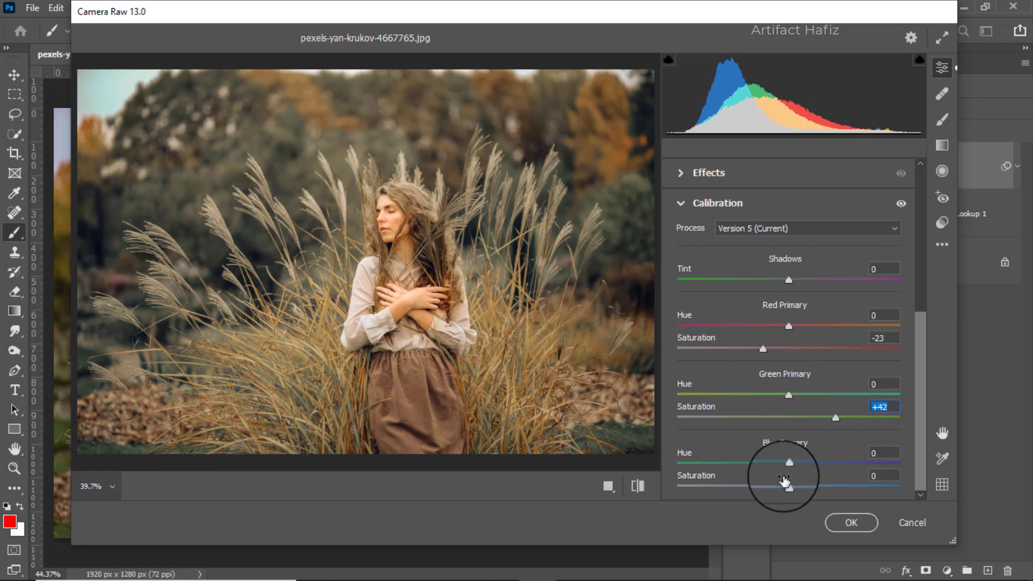
{"action": "left_click_drag", "start_coordinate": [785, 486], "coordinate": [776, 487]}
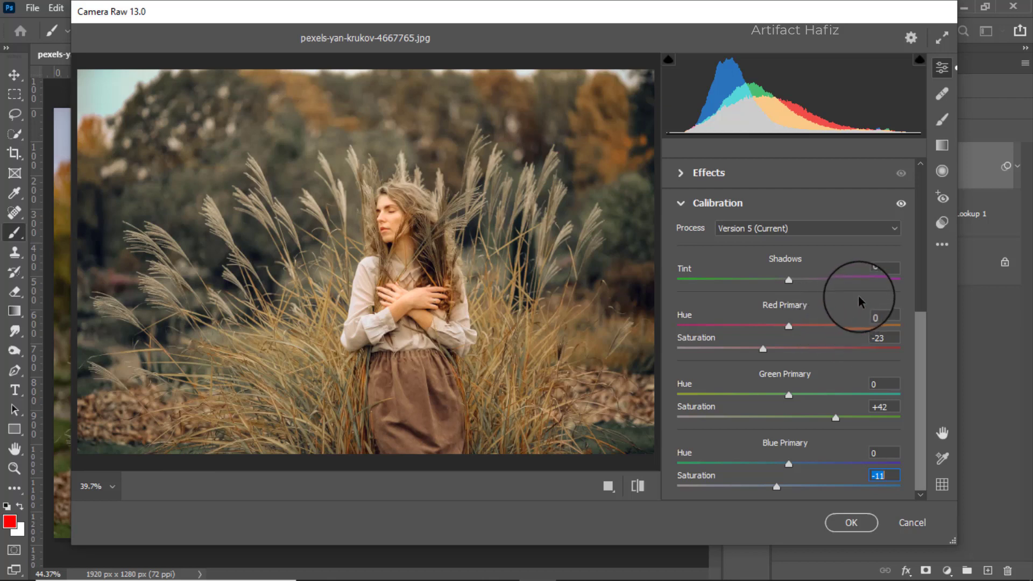
- Refine the Basic adjustments by setting Exposure to +0.05 and Highlights to -70
{"action": "scroll", "coordinate": [867, 293], "scroll_direction": "up", "scroll_amount": 3}
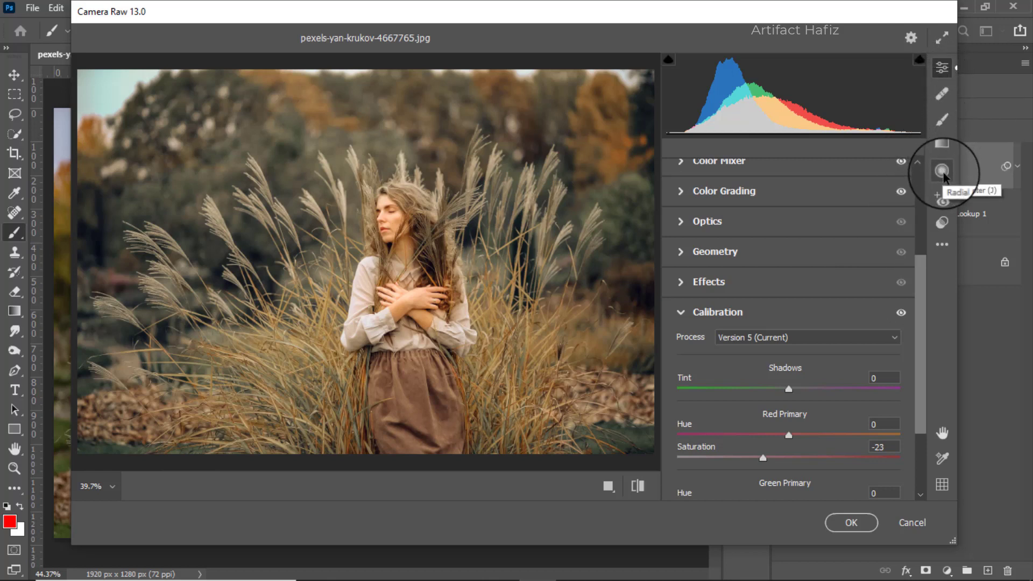
{"action": "scroll", "coordinate": [824, 285], "scroll_direction": "up", "scroll_amount": 5}
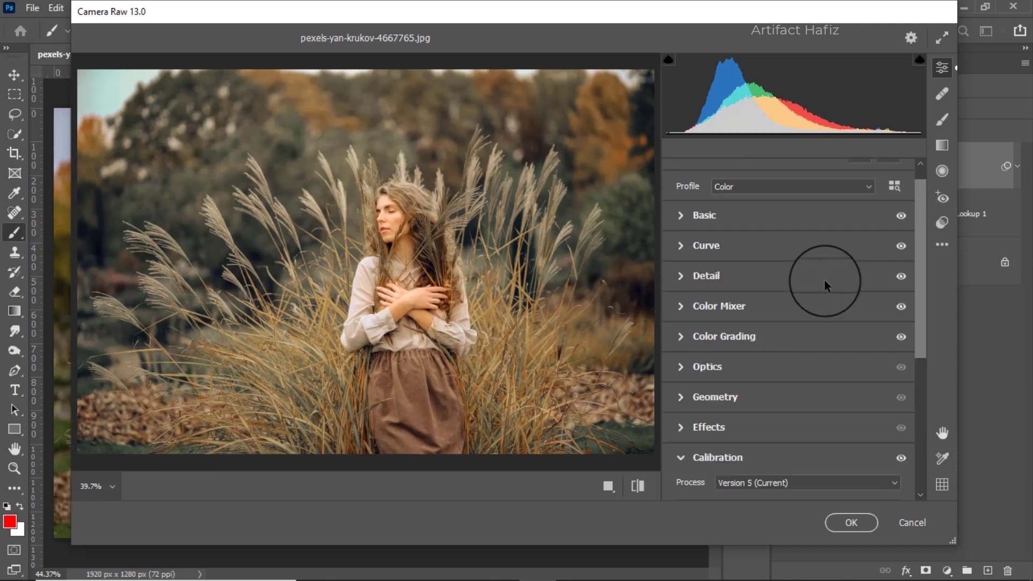
{"action": "left_click", "coordinate": [683, 234]}
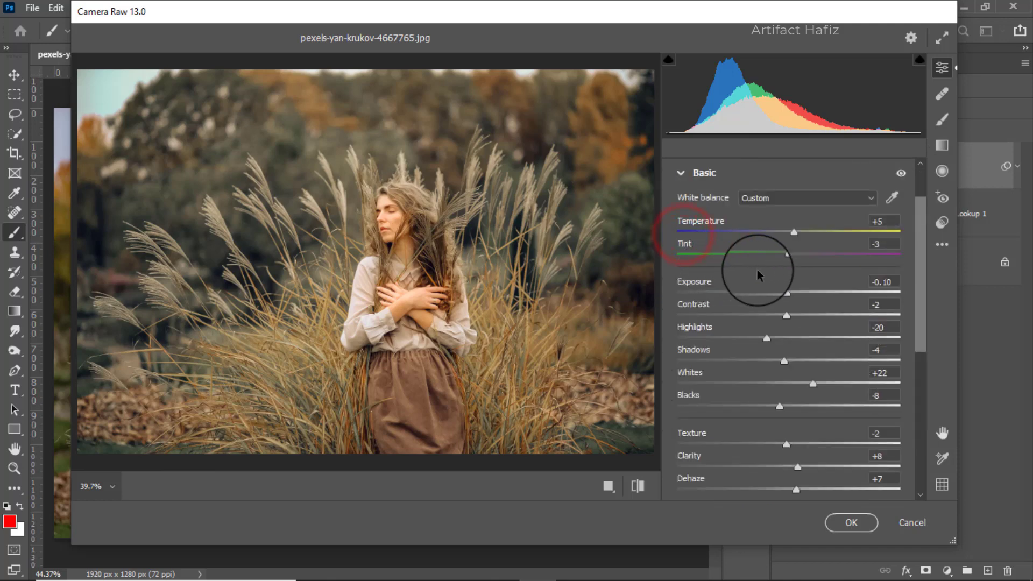
{"action": "left_click_drag", "start_coordinate": [786, 293], "coordinate": [792, 296]}
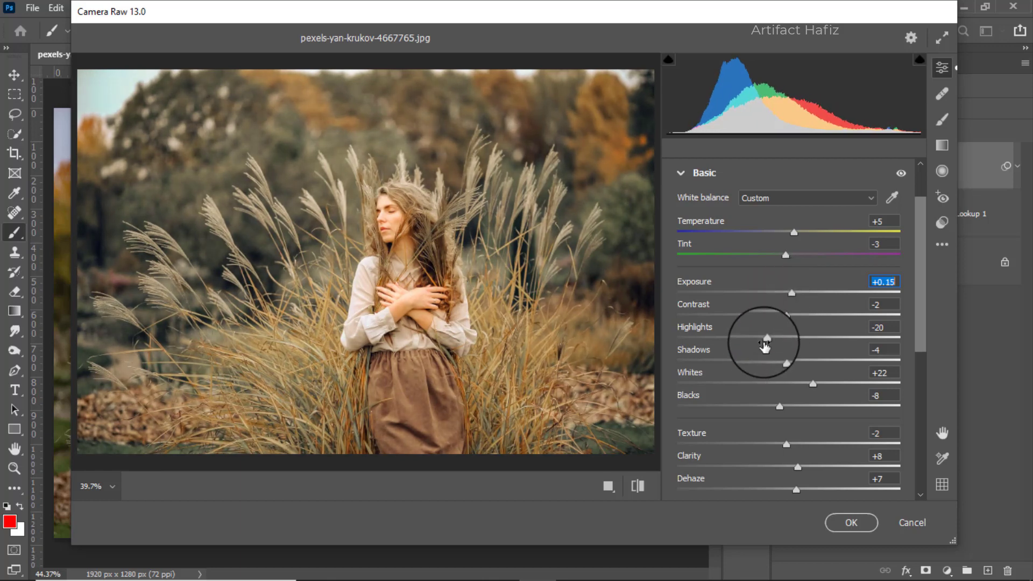
{"action": "left_click_drag", "start_coordinate": [751, 338], "coordinate": [711, 342]}
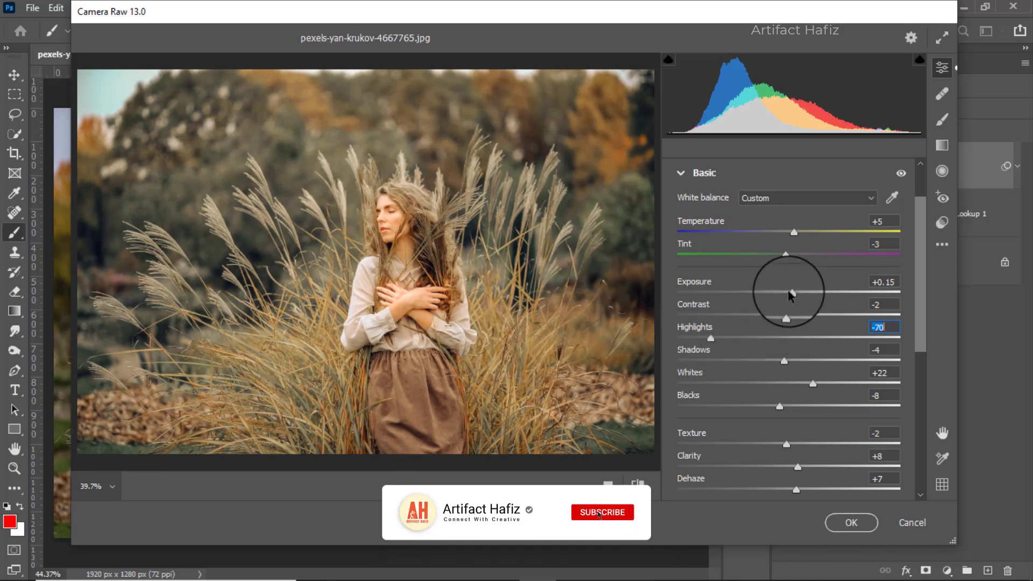
{"action": "left_click_drag", "start_coordinate": [792, 292], "coordinate": [788, 293]}
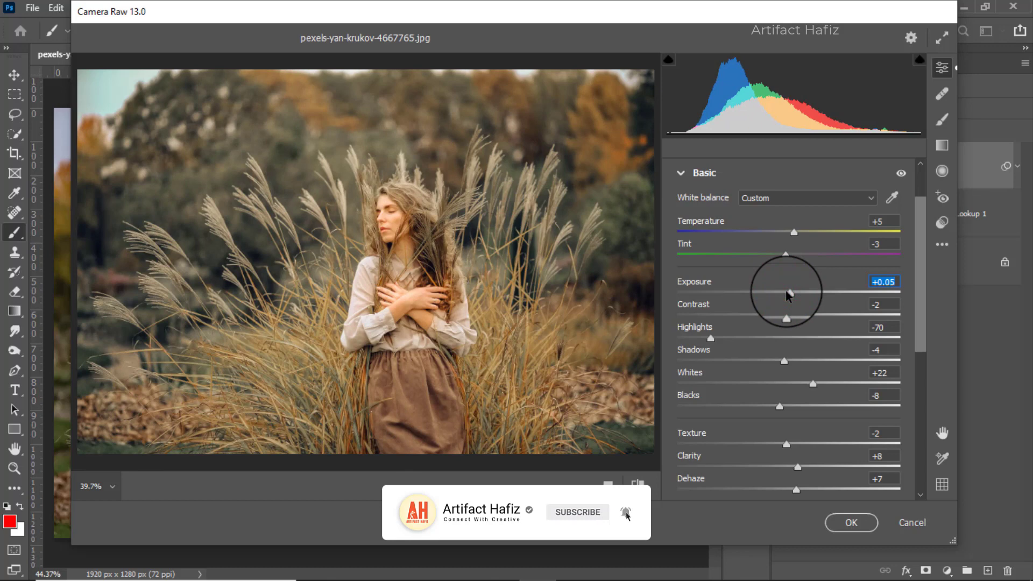
- Raise the black point of the composite point curve to Output 11 at Input 0 and apply the Camera Raw adjustments
{"action": "scroll", "coordinate": [798, 336], "scroll_direction": "down", "scroll_amount": 4}
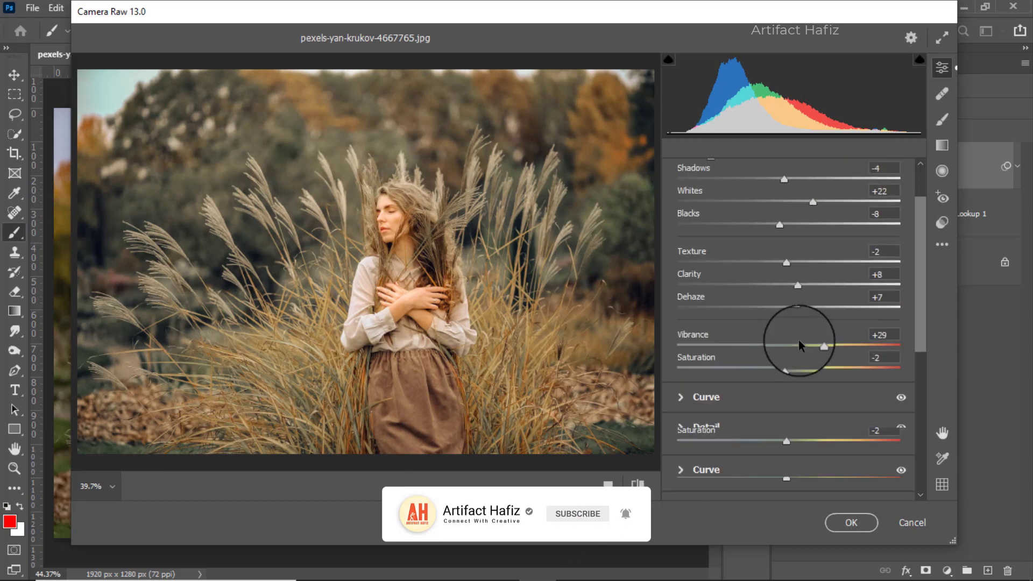
{"action": "left_click", "coordinate": [717, 371]}
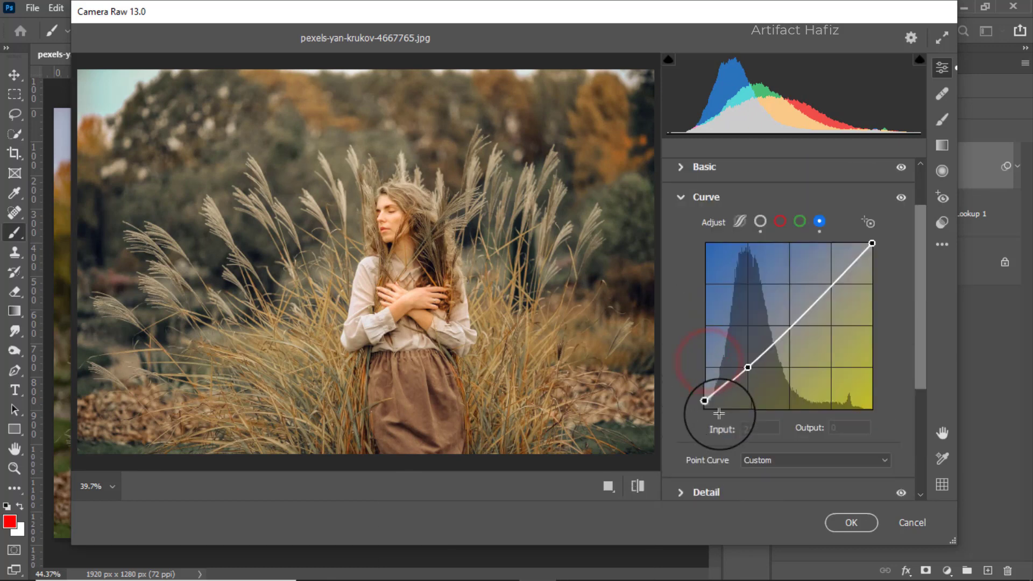
{"action": "left_click", "coordinate": [760, 220]}
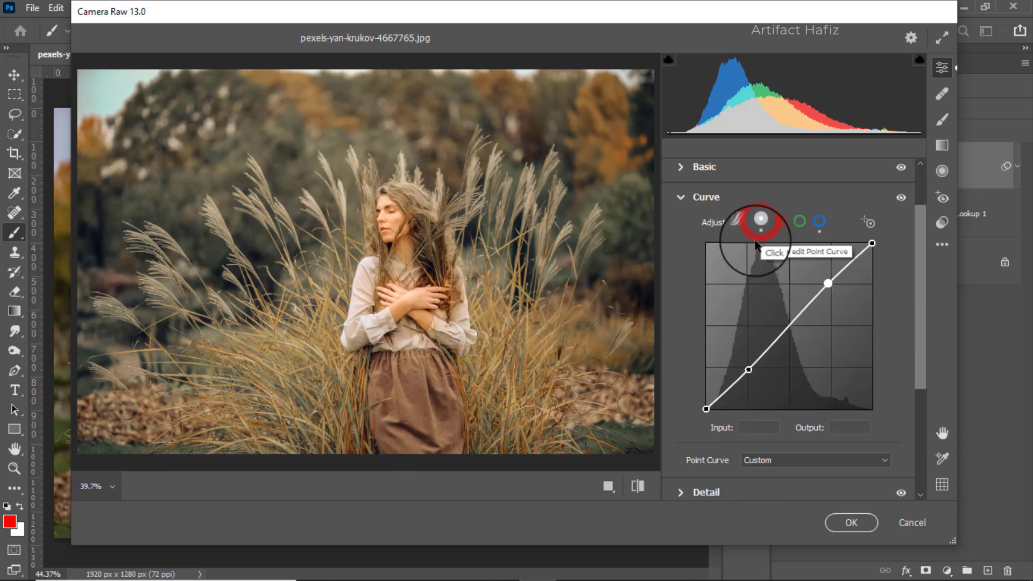
{"action": "left_click_drag", "start_coordinate": [704, 409], "coordinate": [690, 400]}
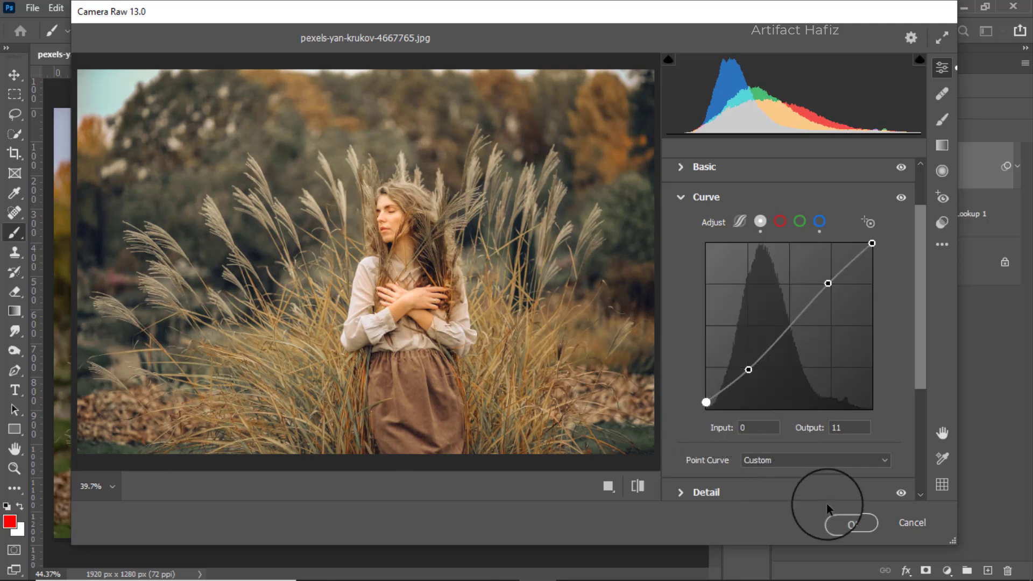
{"action": "left_click", "coordinate": [837, 523]}
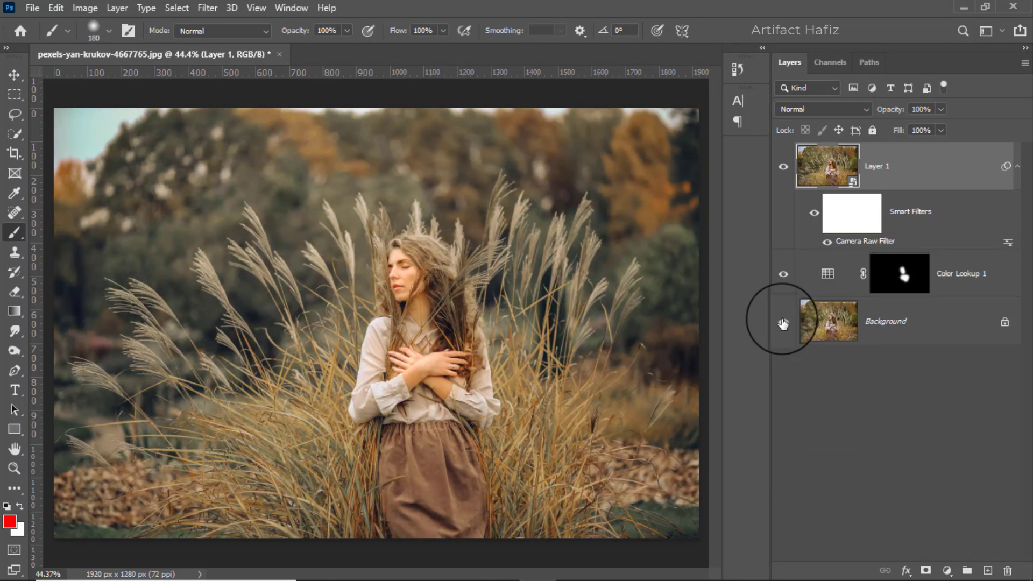
- Compare the graded portrait with the original by toggling the visibility of Layer 1 and of all layers above the Background
{"action": "left_click", "coordinate": [784, 168]}
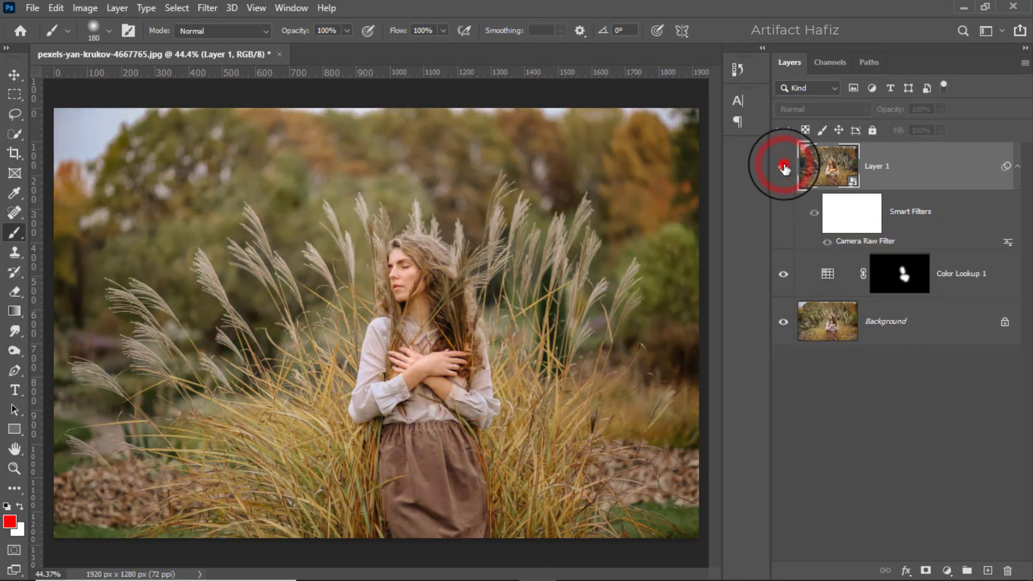
{"action": "left_click", "coordinate": [783, 167]}
{"action": "left_click", "coordinate": [781, 323], "text": "alt"}
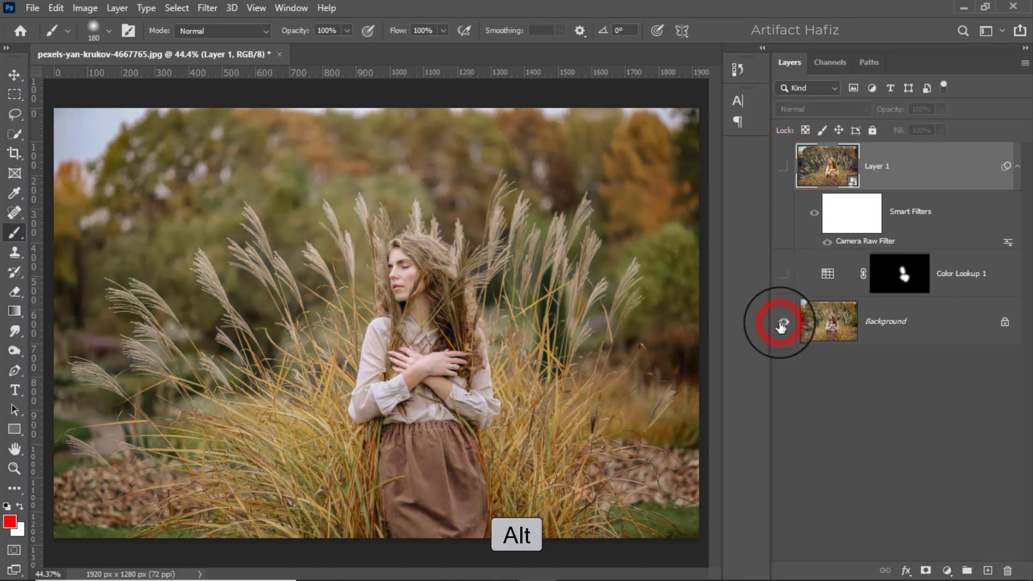
{"action": "left_click", "coordinate": [781, 322], "text": "alt"}
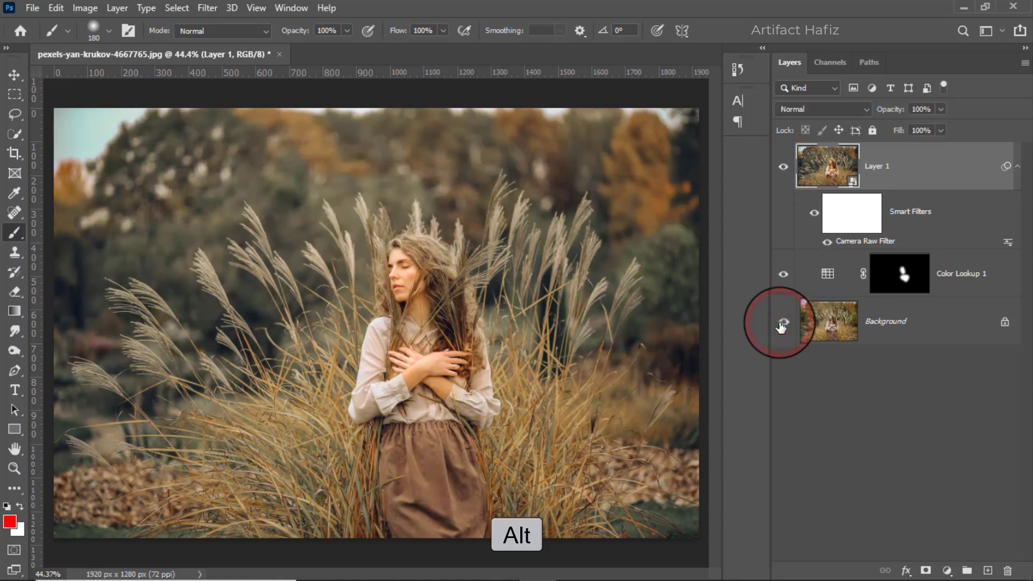
{"action": "left_click", "coordinate": [781, 324], "text": "alt"}
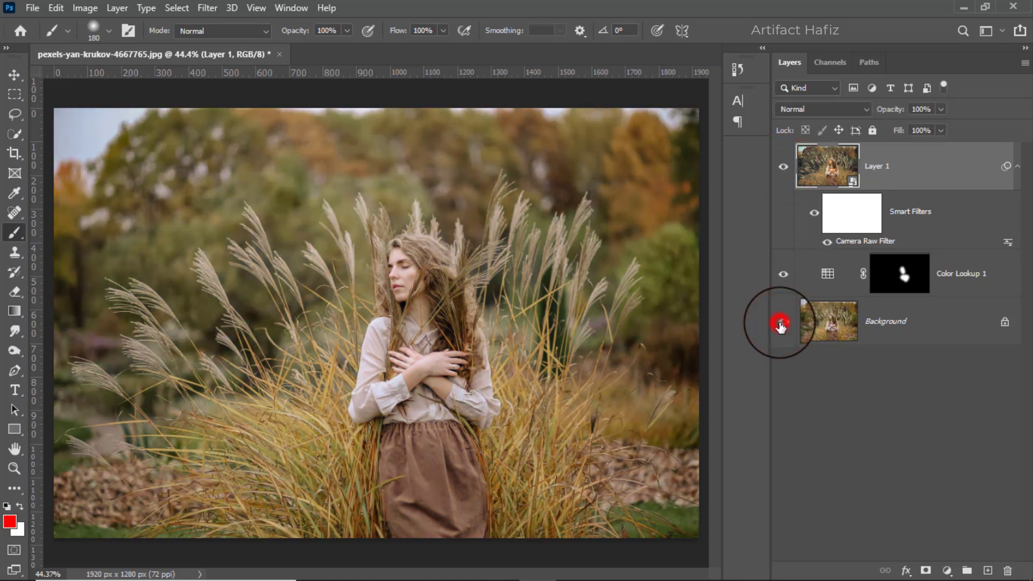